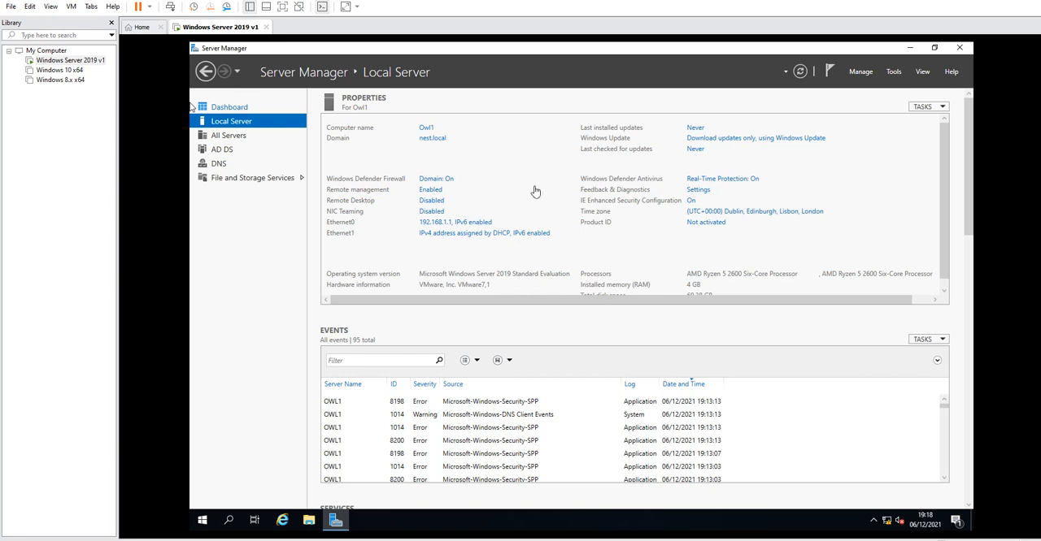
Close Server Manager and open File Explorer at This PC.
{"action": "left_click", "coordinate": [962, 49]}
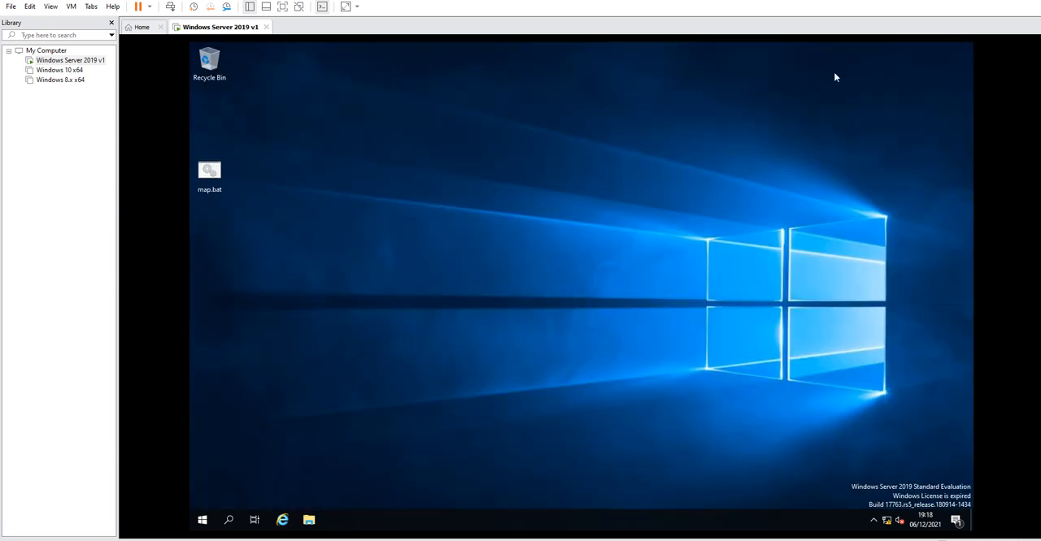
{"action": "left_click", "coordinate": [309, 521]}
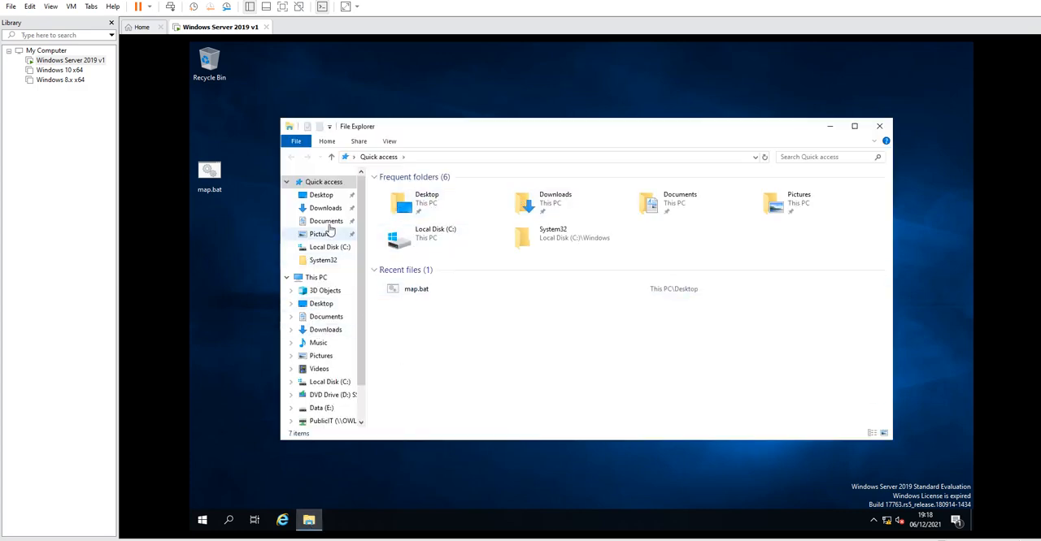
{"action": "left_click", "coordinate": [317, 277]}
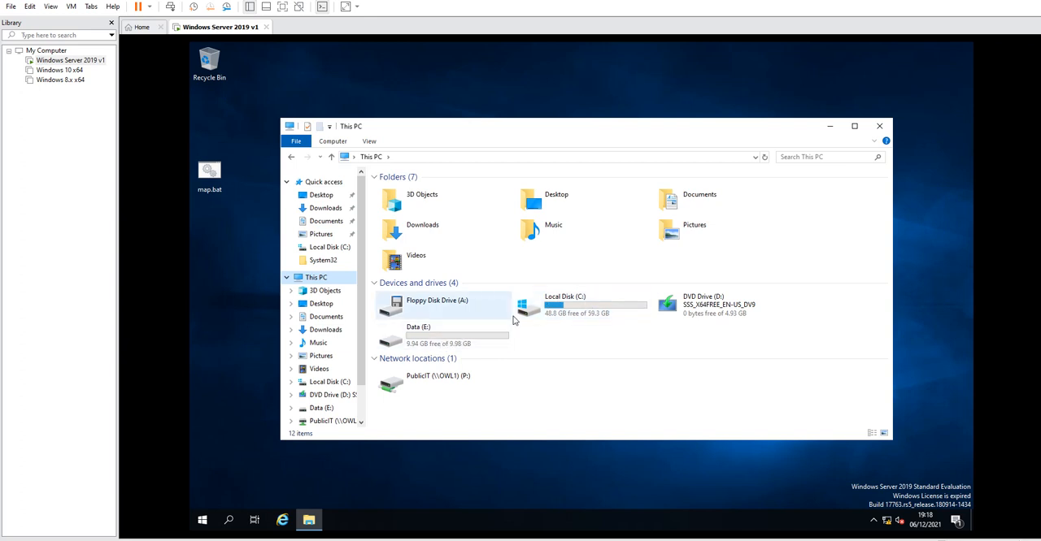
Browse the Data (E:) drive's Students folder and its user subfolder, then return to This PC.
{"action": "double_click", "coordinate": [433, 339]}
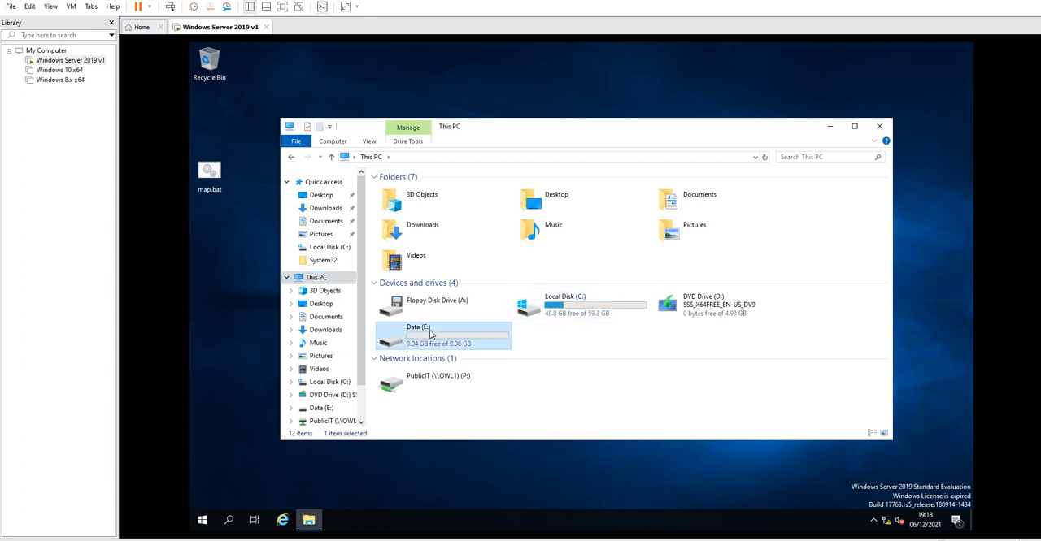
{"action": "double_click", "coordinate": [397, 194]}
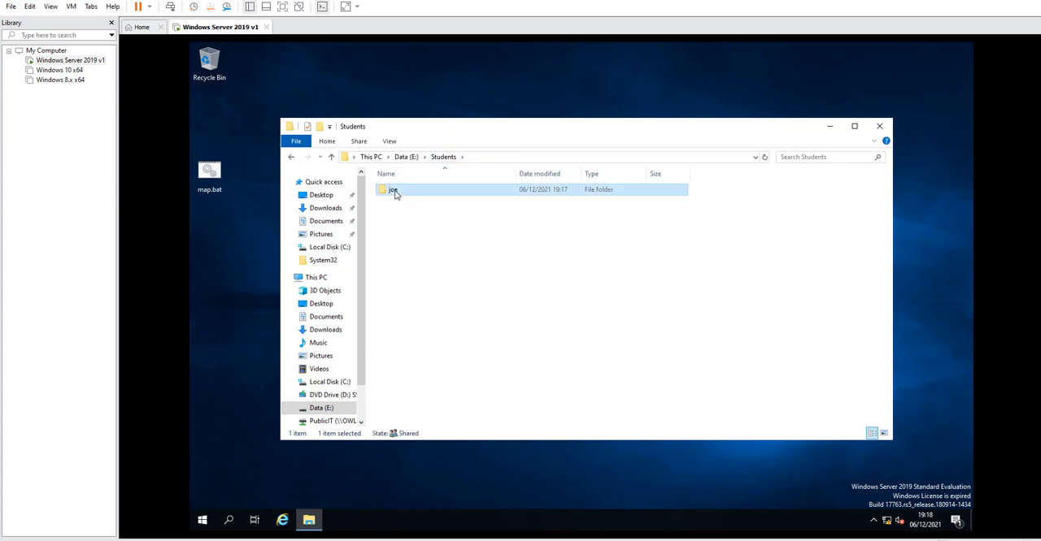
{"action": "double_click", "coordinate": [394, 193]}
{"action": "left_click", "coordinate": [291, 158]}
{"action": "left_click", "coordinate": [291, 158]}
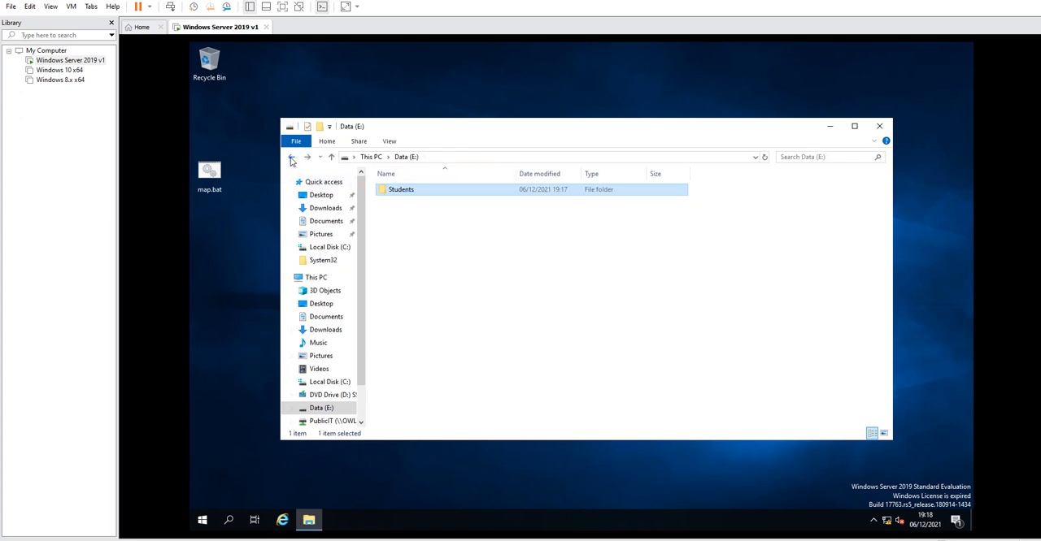
{"action": "left_click", "coordinate": [291, 158]}
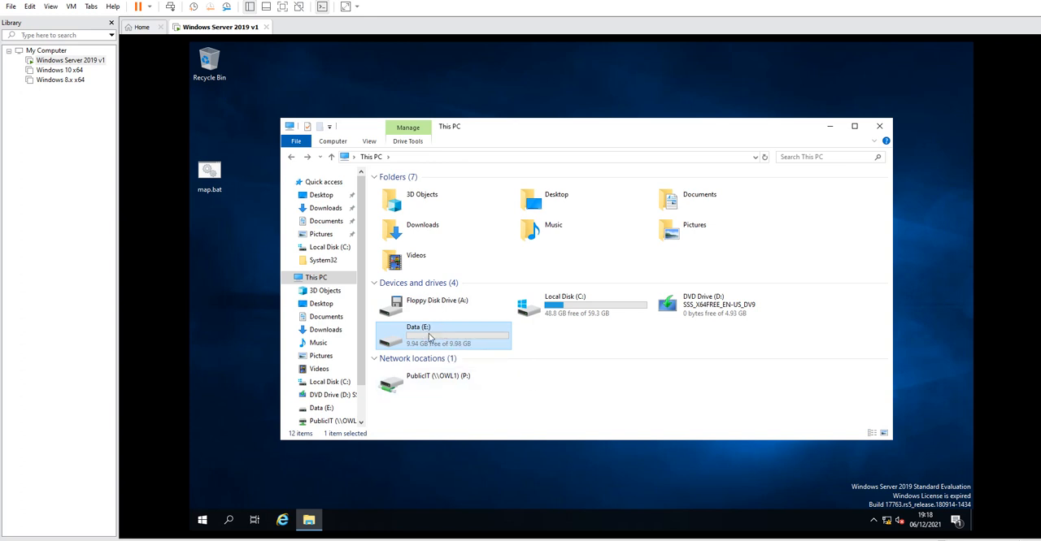
Open the Data (E:) drive's properties on the quota settings and enable quota management.
{"action": "left_click", "coordinate": [317, 280]}
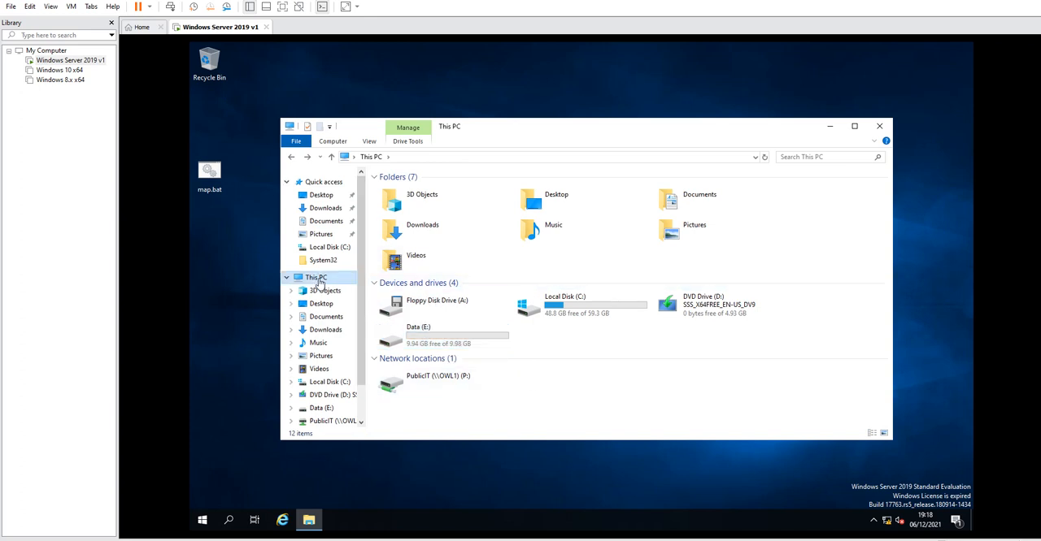
{"action": "left_click", "coordinate": [431, 333]}
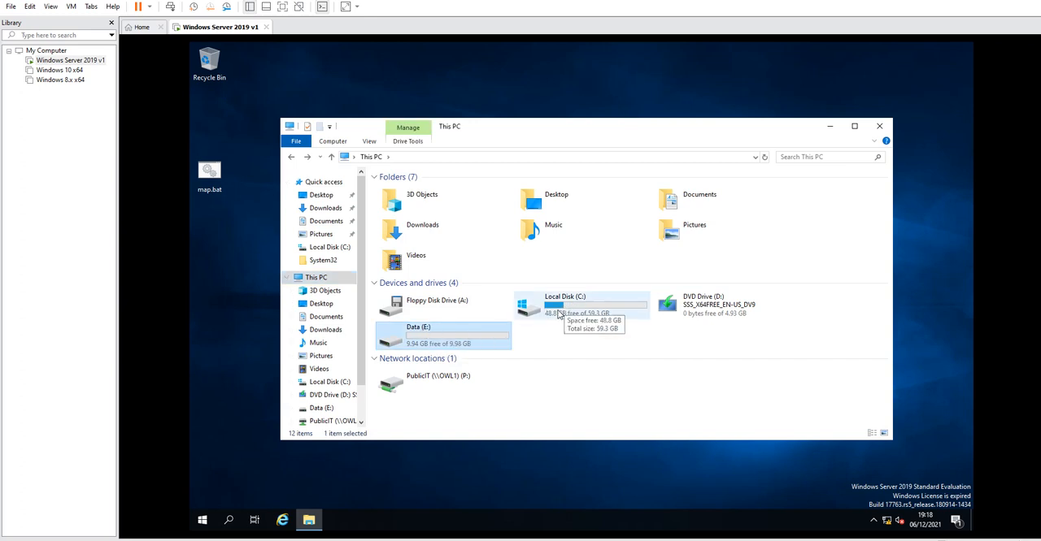
{"action": "right_click", "coordinate": [454, 336]}
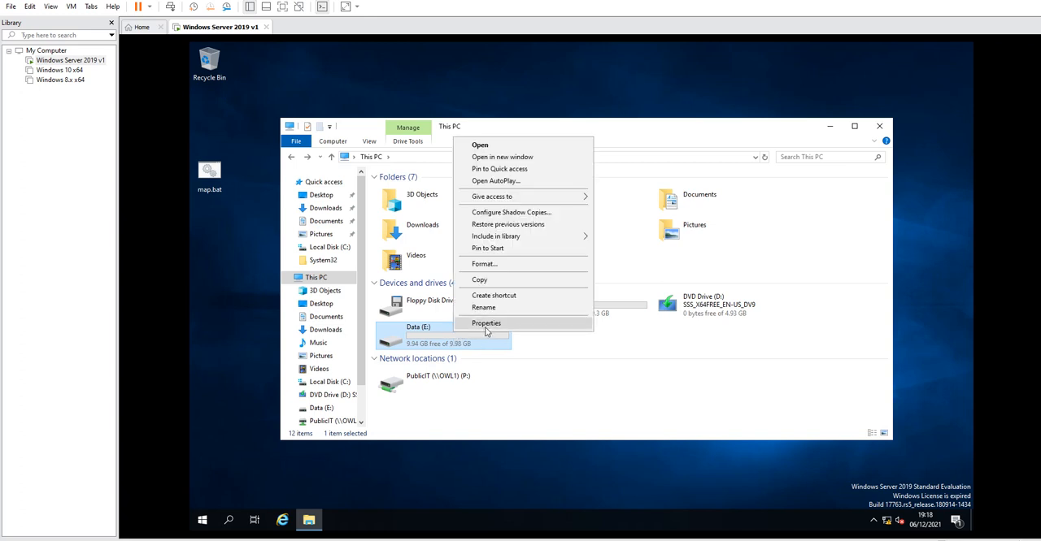
{"action": "left_click", "coordinate": [485, 331]}
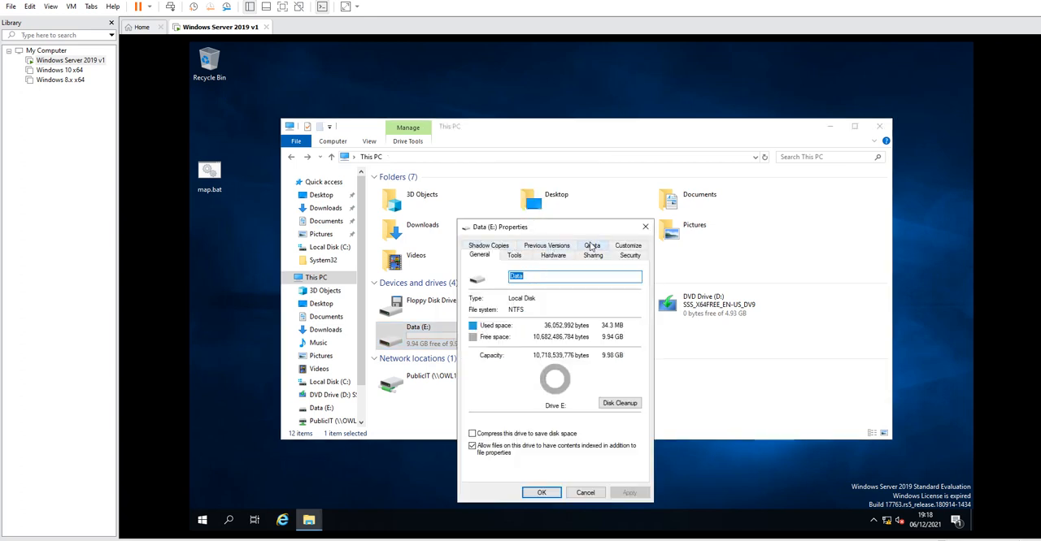
{"action": "left_click", "coordinate": [592, 246]}
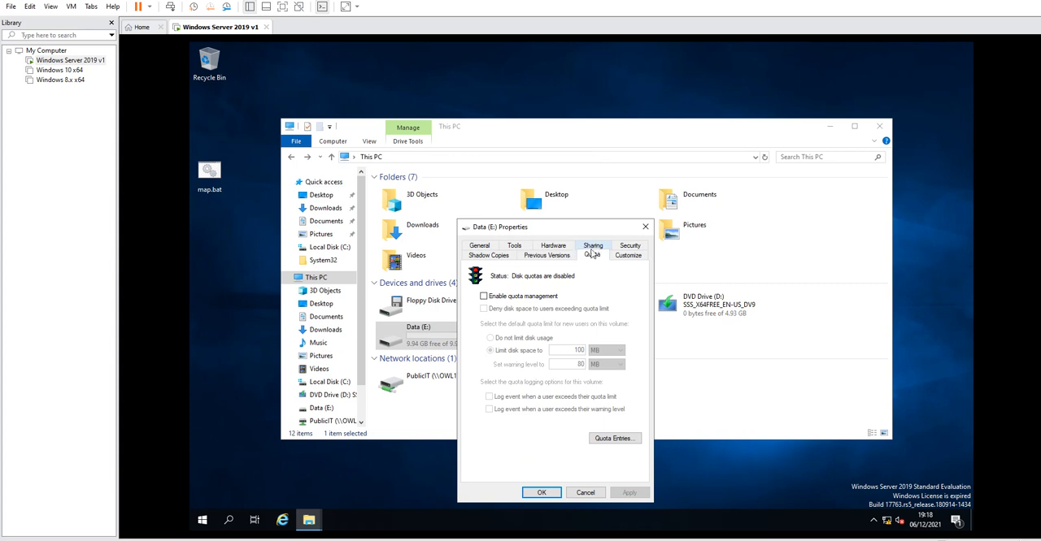
{"action": "left_click_drag", "start_coordinate": [565, 230], "coordinate": [565, 170]}
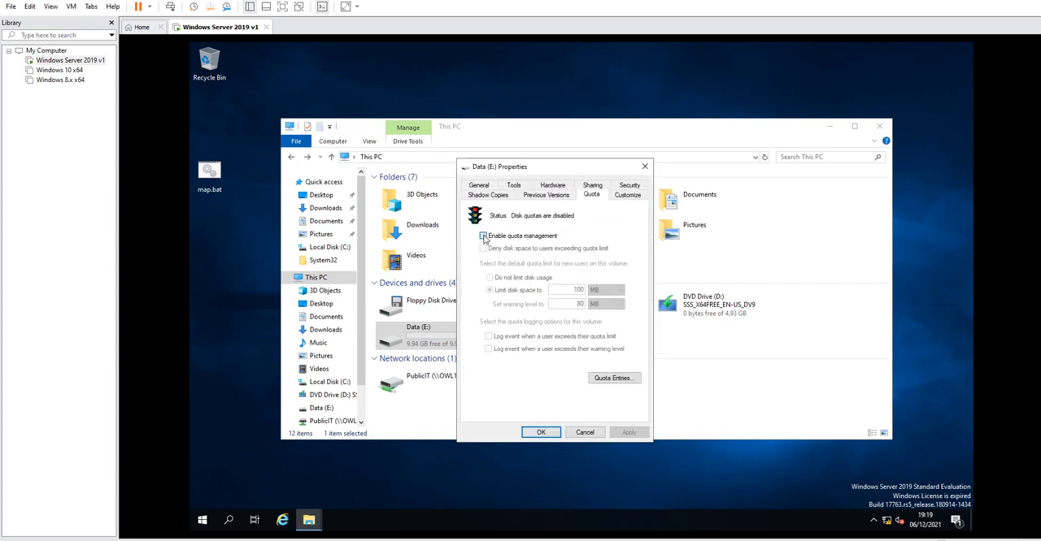
{"action": "left_click", "coordinate": [484, 235]}
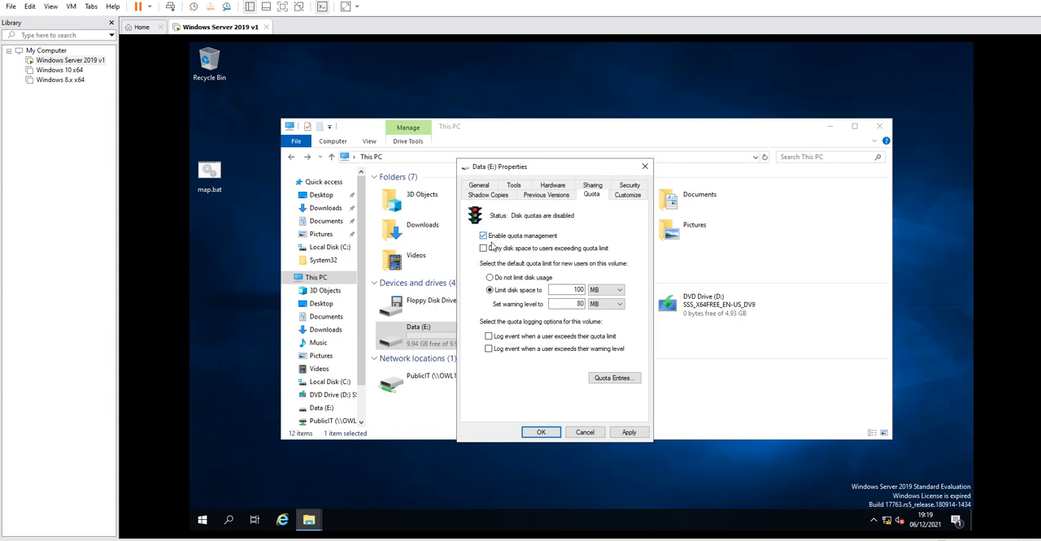
Try setting the disk space limit and warning level to 1 with other units, then choose not to limit disk usage.
{"action": "double_click", "coordinate": [579, 290]}
{"action": "type", "text": "1"}
{"action": "left_click", "coordinate": [600, 291]}
{"action": "left_click", "coordinate": [598, 301]}
{"action": "double_click", "coordinate": [577, 304]}
{"action": "type", "text": "1"}
{"action": "left_click", "coordinate": [605, 304]}
{"action": "left_click", "coordinate": [601, 314]}
{"action": "left_click", "coordinate": [499, 279]}
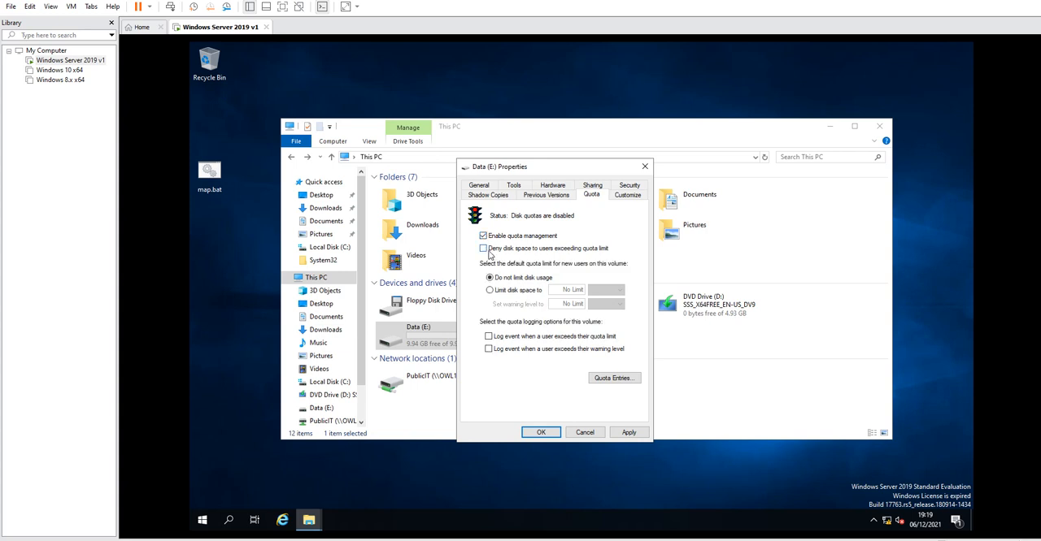
Deny disk space to users exceeding the limit and limit disk space to 100 MB with an 80 MB warning level.
{"action": "left_click", "coordinate": [483, 249]}
{"action": "left_click", "coordinate": [490, 291]}
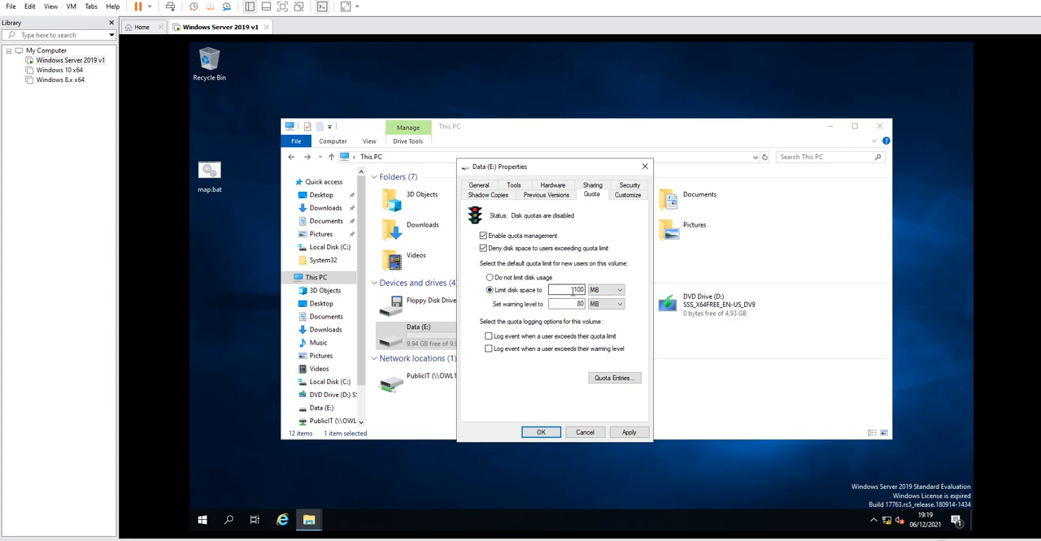
{"action": "double_click", "coordinate": [577, 290]}
{"action": "left_click", "coordinate": [606, 291]}
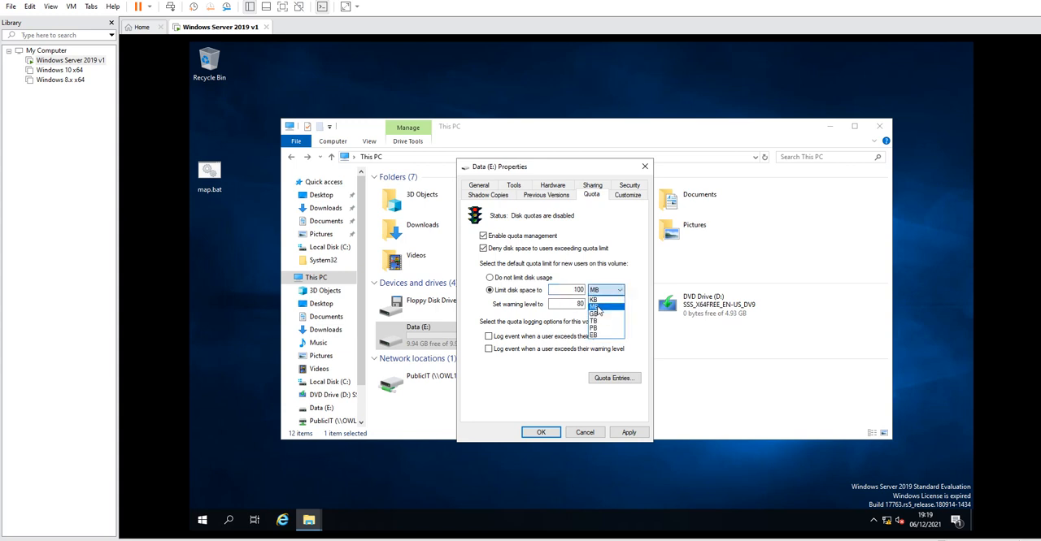
{"action": "left_click", "coordinate": [606, 307]}
{"action": "double_click", "coordinate": [564, 303]}
{"action": "left_click", "coordinate": [612, 305]}
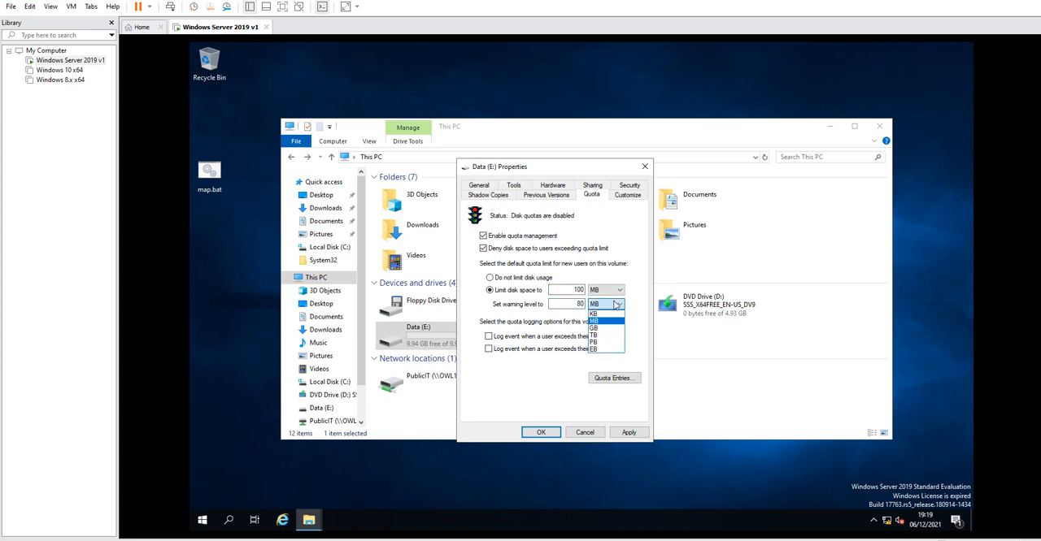
{"action": "left_click", "coordinate": [606, 319]}
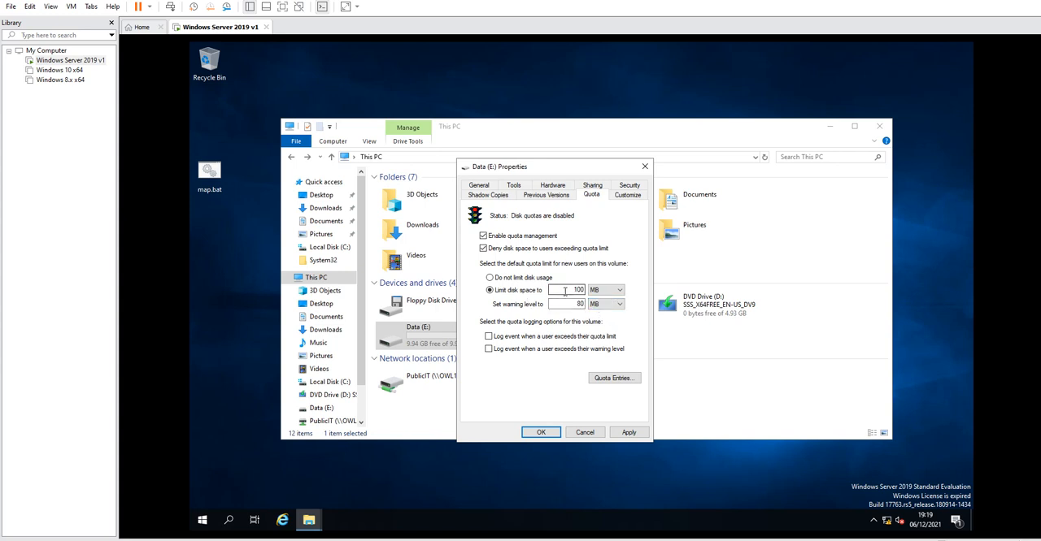
{"action": "left_click_drag", "start_coordinate": [564, 293], "coordinate": [587, 293]}
{"action": "left_click_drag", "start_coordinate": [562, 304], "coordinate": [587, 302]}
Enable logging when users exceed their quota limit or warning level, and apply the quota settings.
{"action": "left_click", "coordinate": [488, 337]}
{"action": "left_click", "coordinate": [489, 351]}
{"action": "left_click", "coordinate": [628, 433]}
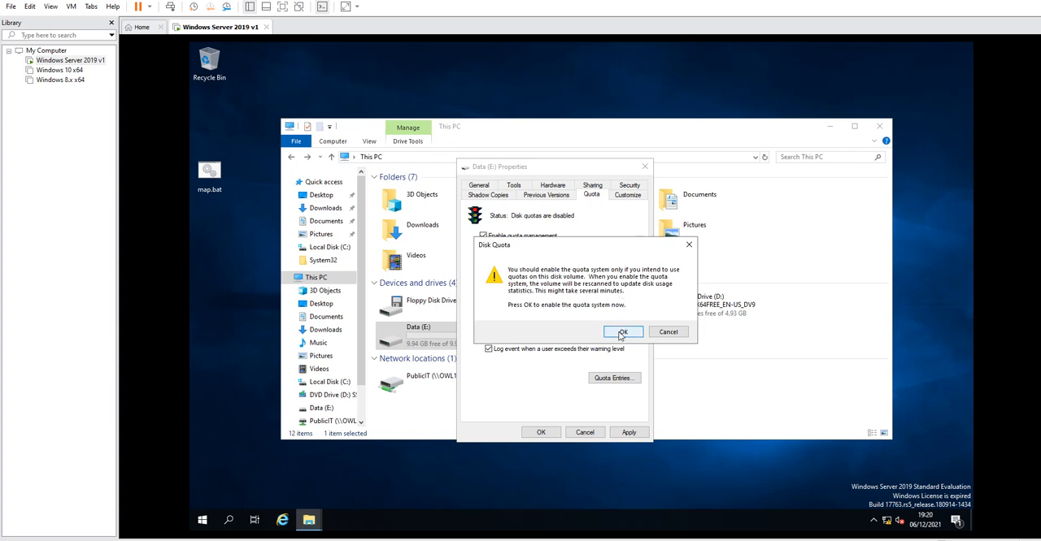
{"action": "left_click", "coordinate": [622, 334]}
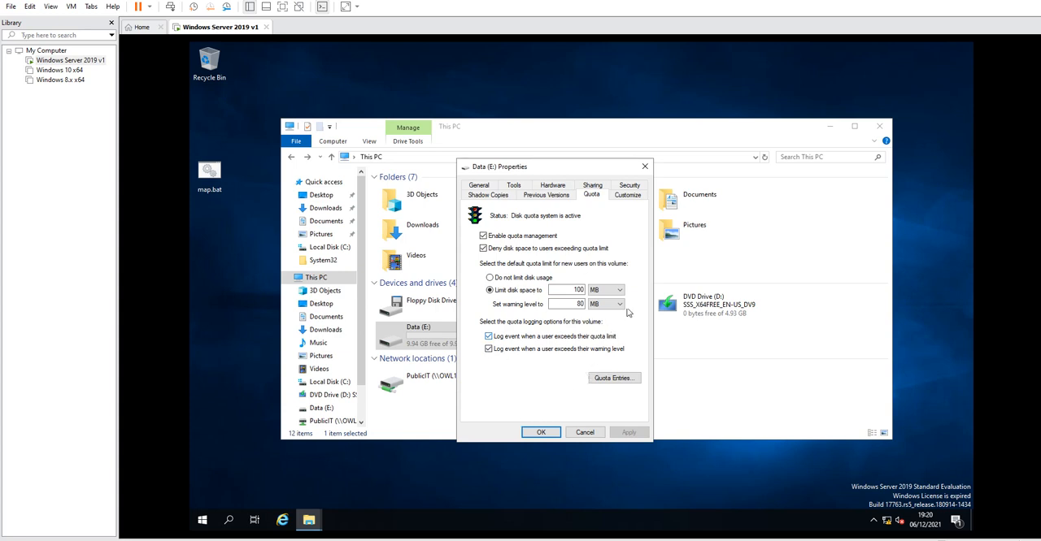
{"action": "left_click", "coordinate": [541, 432]}
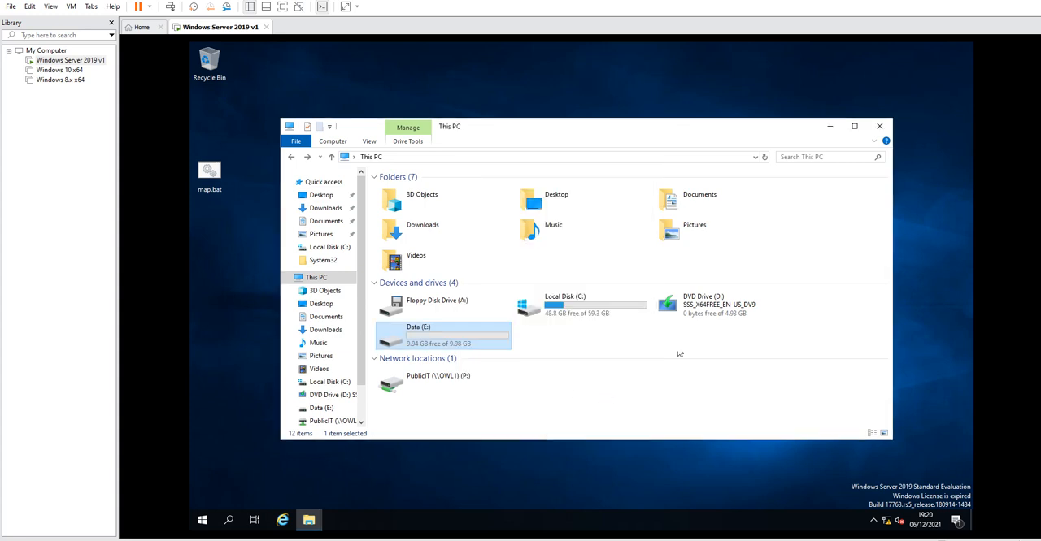
Reopen the Data (E:) drive's quota settings and open the Quota Entries list, widening the Name column.
{"action": "right_click", "coordinate": [444, 339]}
{"action": "left_click", "coordinate": [478, 333]}
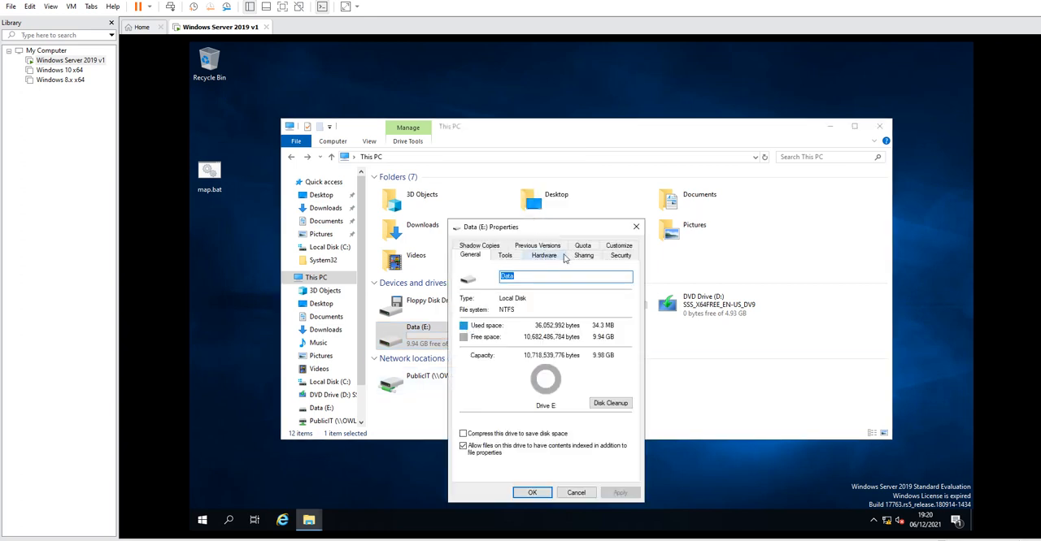
{"action": "left_click", "coordinate": [582, 246]}
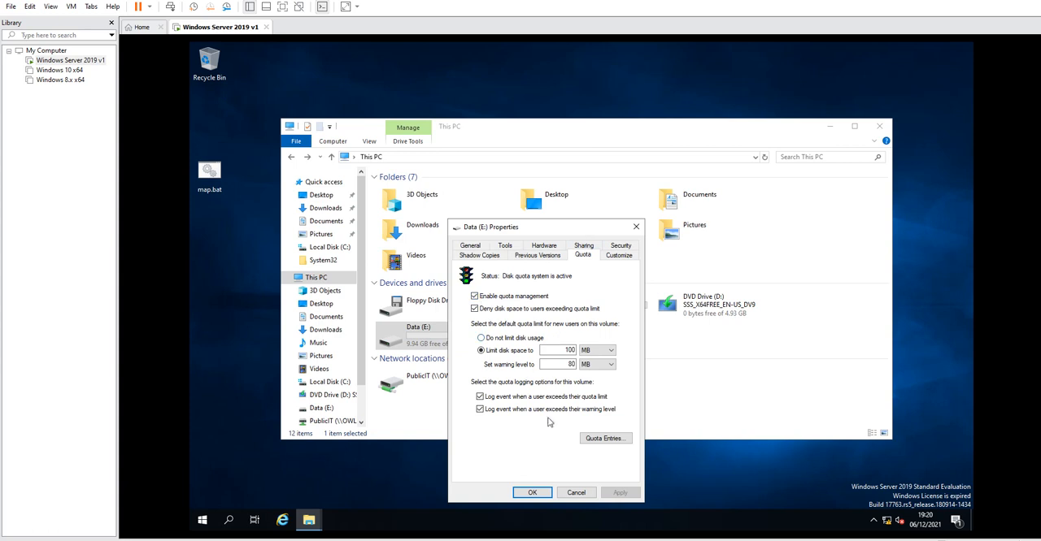
{"action": "left_click", "coordinate": [601, 438]}
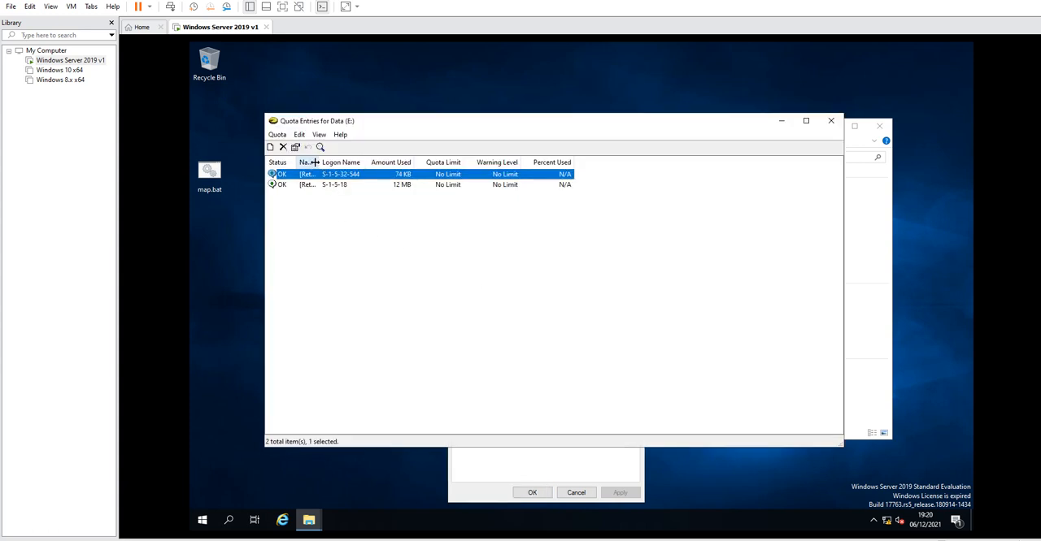
{"action": "left_click_drag", "start_coordinate": [315, 163], "coordinate": [394, 164]}
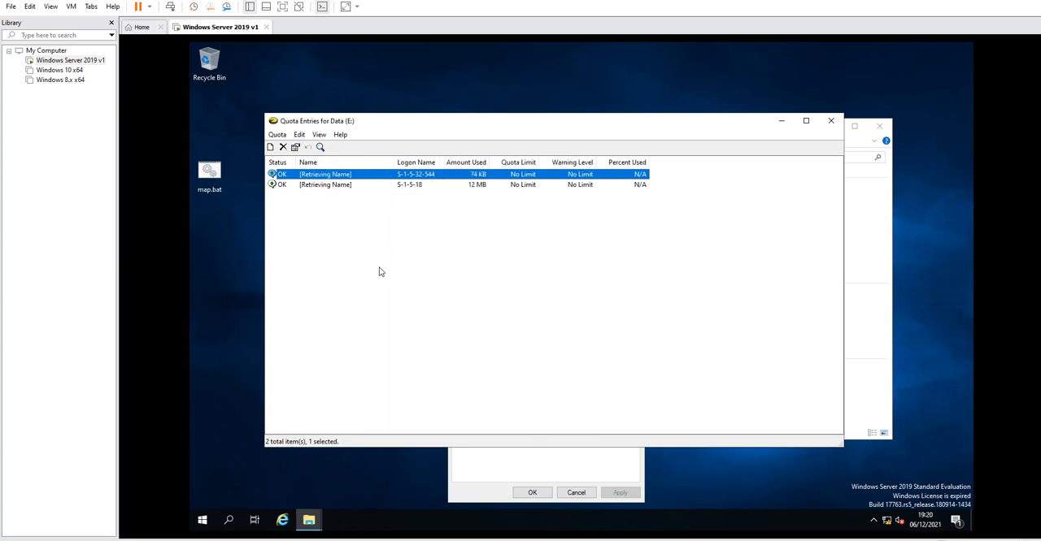
Add a new quota entry for the student user account with a 100 MB limit and 80 MB warning level.
{"action": "left_click", "coordinate": [276, 135]}
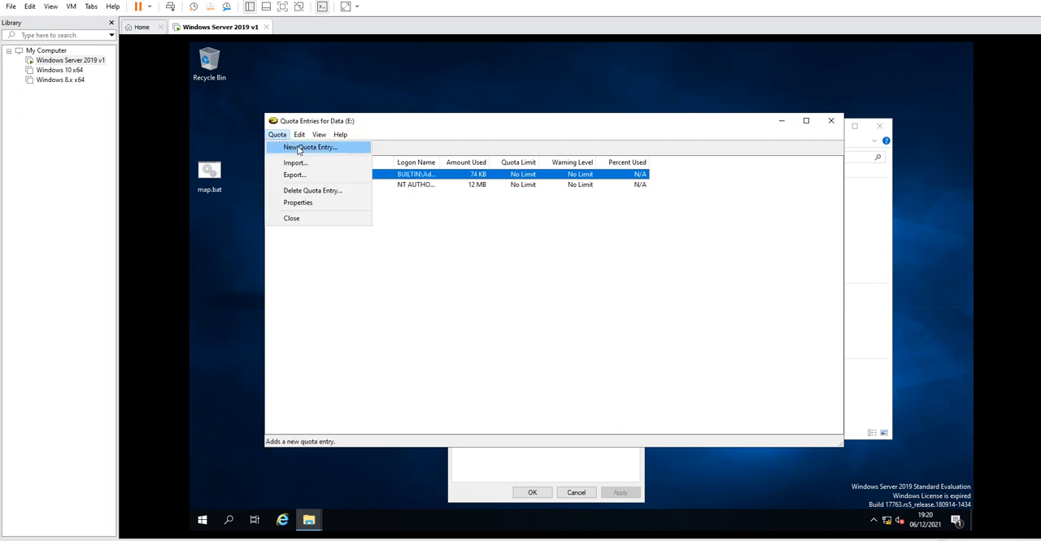
{"action": "left_click", "coordinate": [299, 148]}
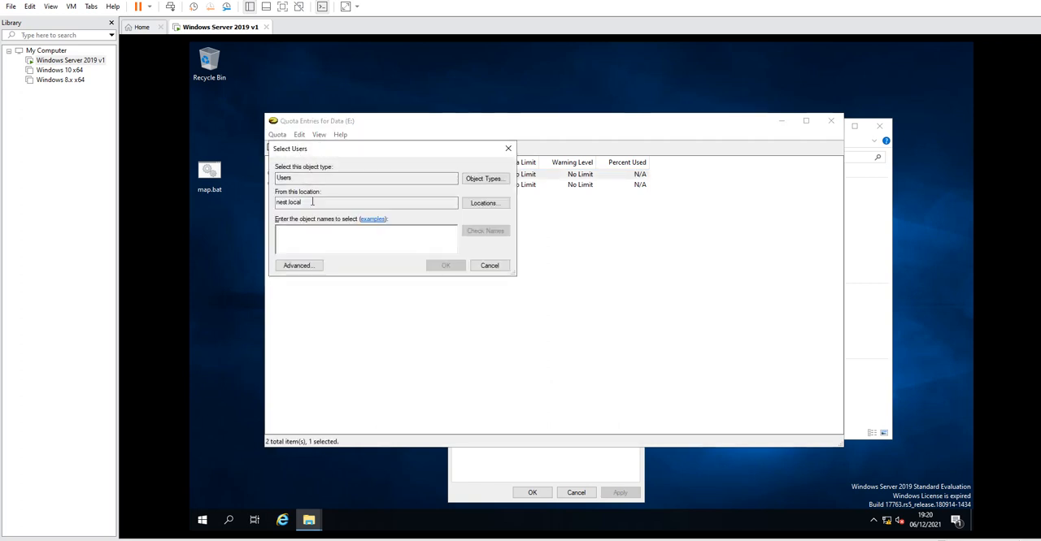
{"action": "type", "text": "joe blo"}
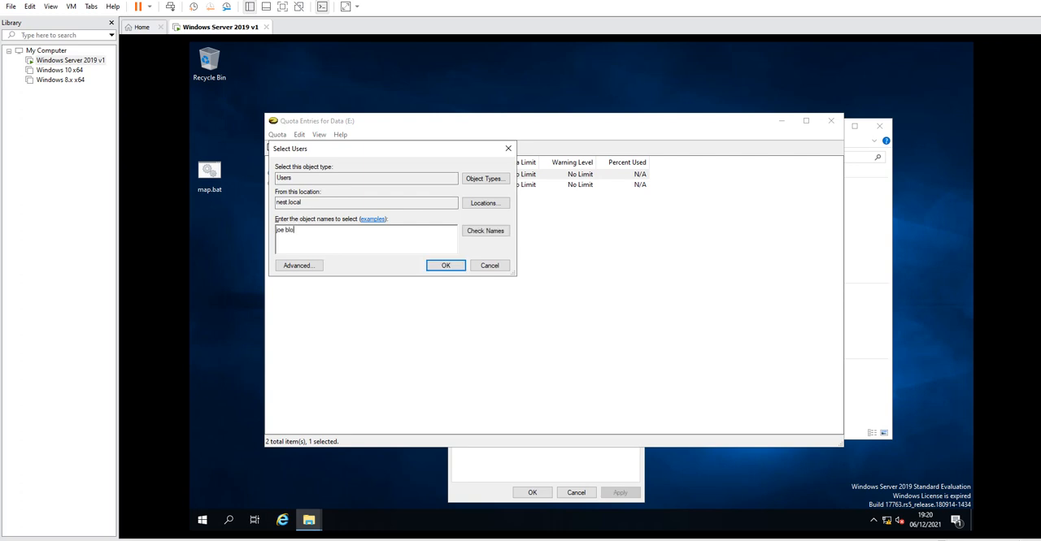
{"action": "type", "text": "ggs"}
{"action": "left_click", "coordinate": [487, 231]}
{"action": "left_click", "coordinate": [443, 266]}
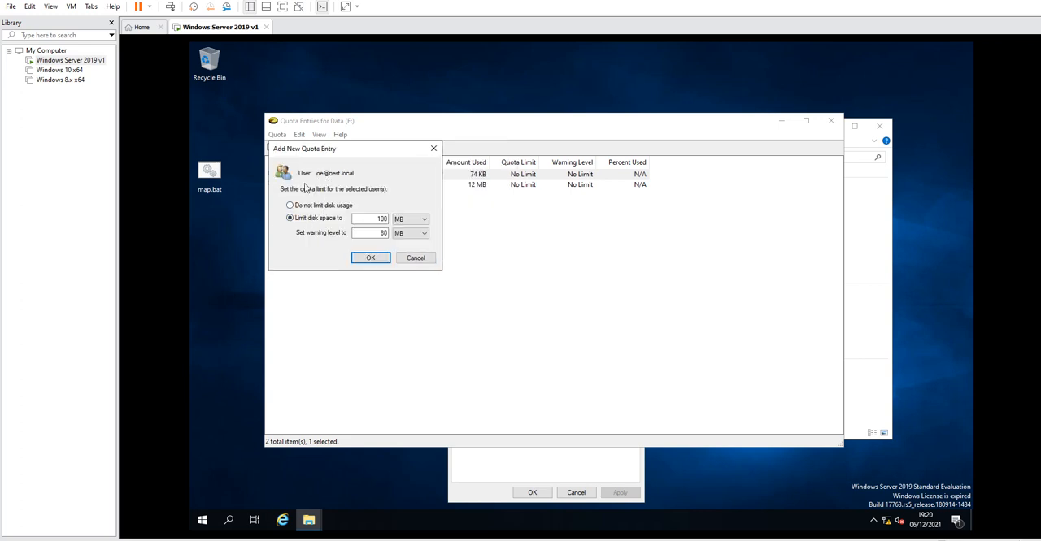
{"action": "left_click", "coordinate": [371, 262]}
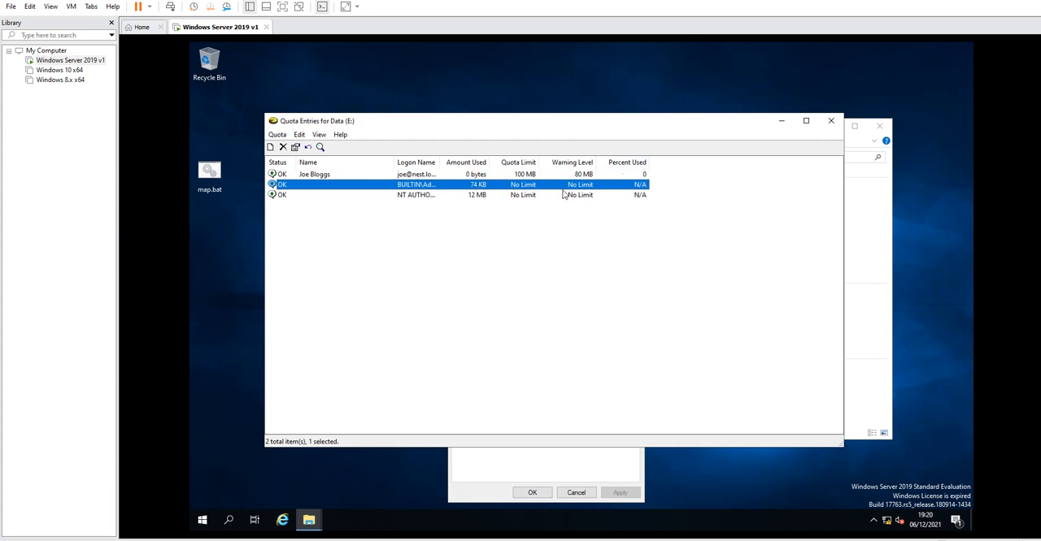
Close the Quota Entries window, File Explorer and the drive properties dialog.
{"action": "left_click_drag", "start_coordinate": [725, 127], "coordinate": [848, 181]}
{"action": "left_click", "coordinate": [525, 140]}
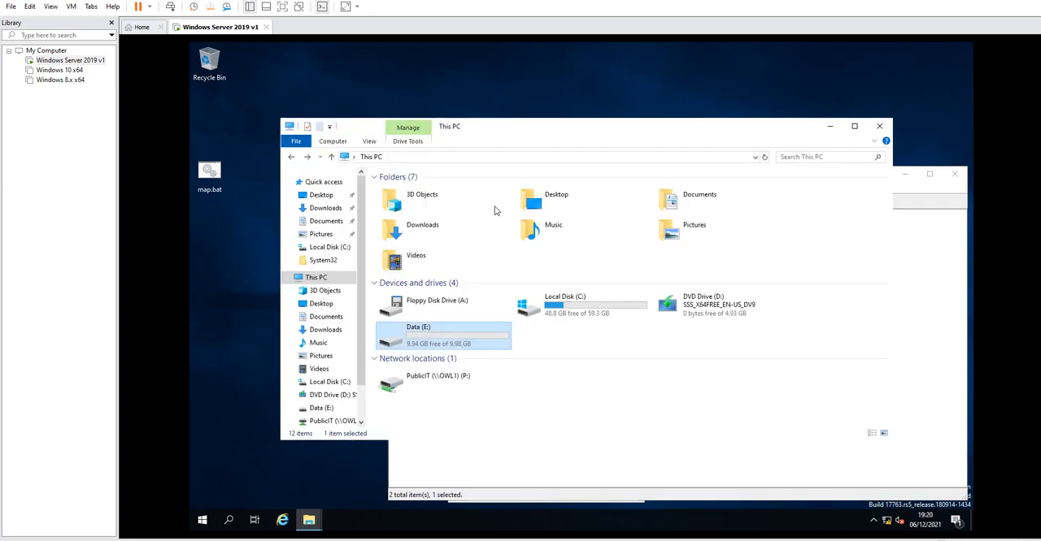
{"action": "left_click", "coordinate": [909, 189]}
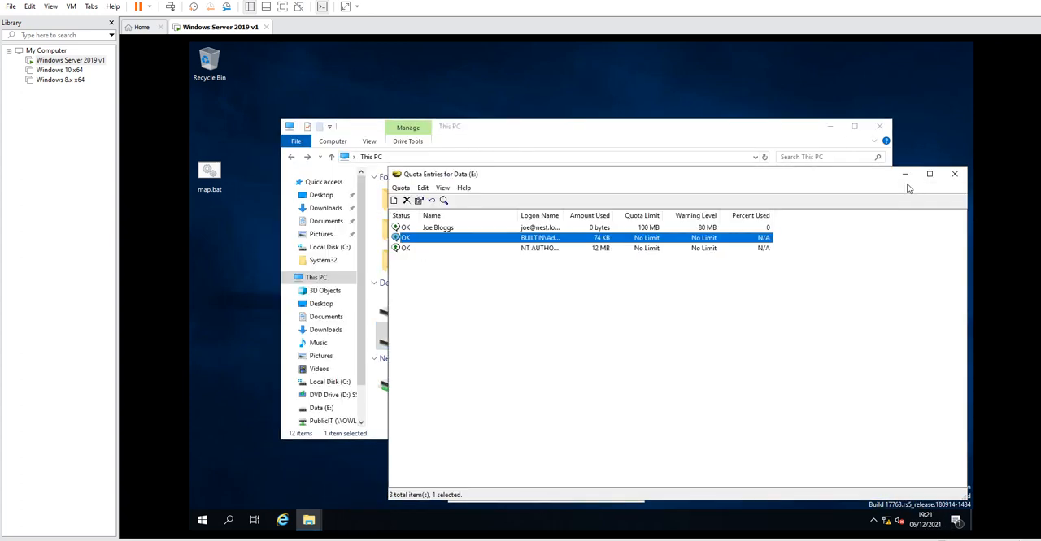
{"action": "left_click", "coordinate": [953, 174]}
{"action": "left_click", "coordinate": [879, 126]}
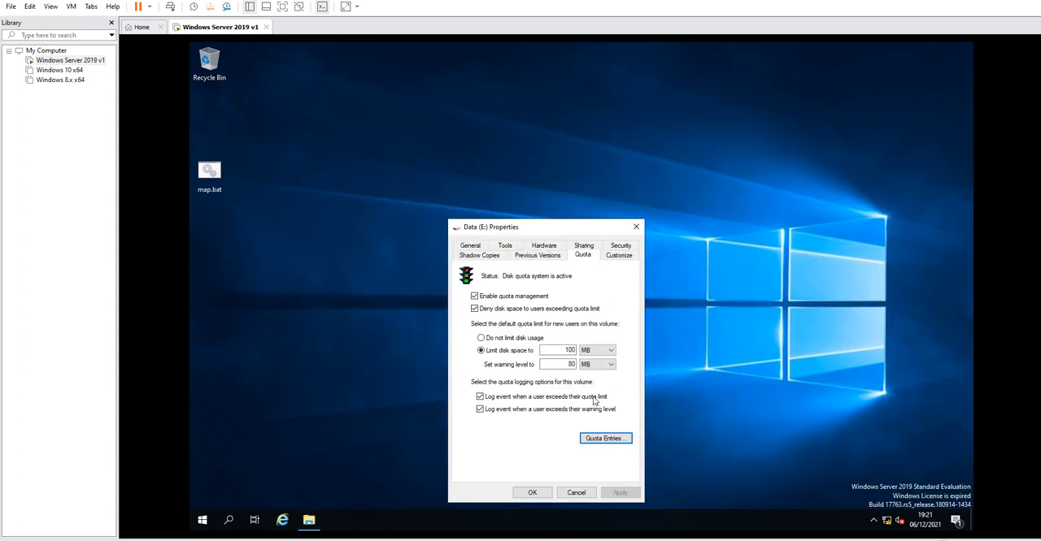
{"action": "left_click", "coordinate": [533, 493]}
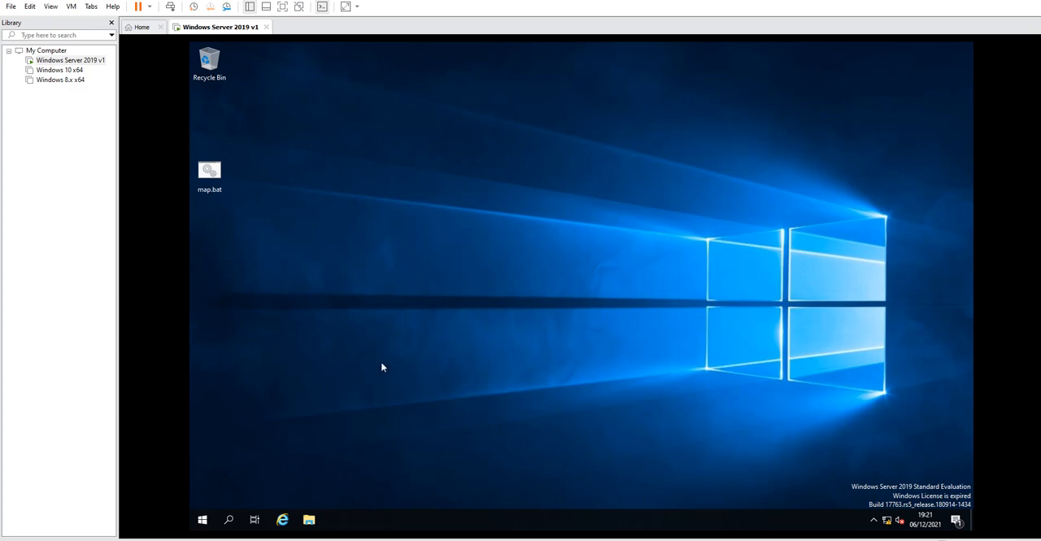
Reopen the Data (E:) drive's quota settings and review the limit units and the Quota Entries list.
{"action": "left_click", "coordinate": [309, 522]}
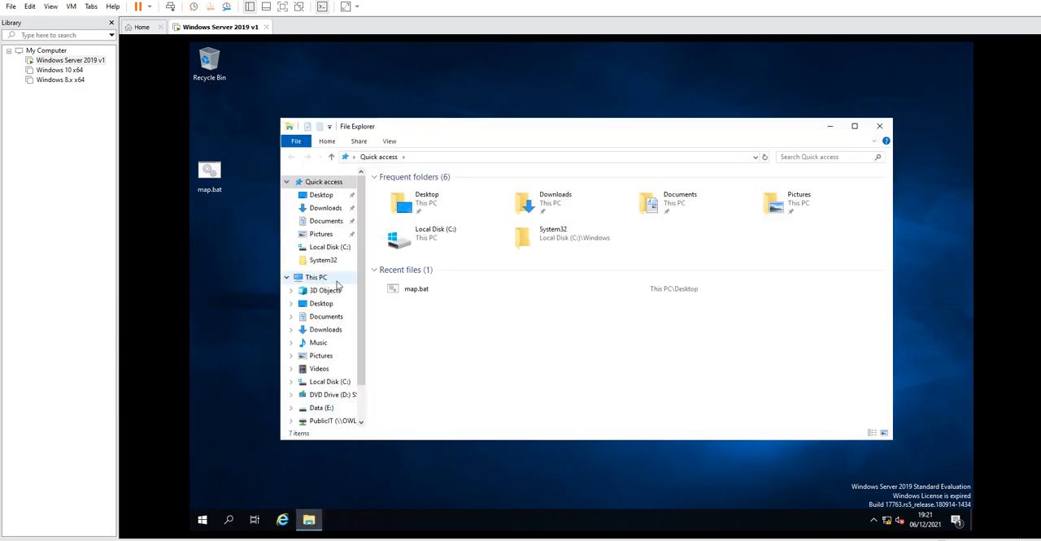
{"action": "left_click", "coordinate": [315, 279]}
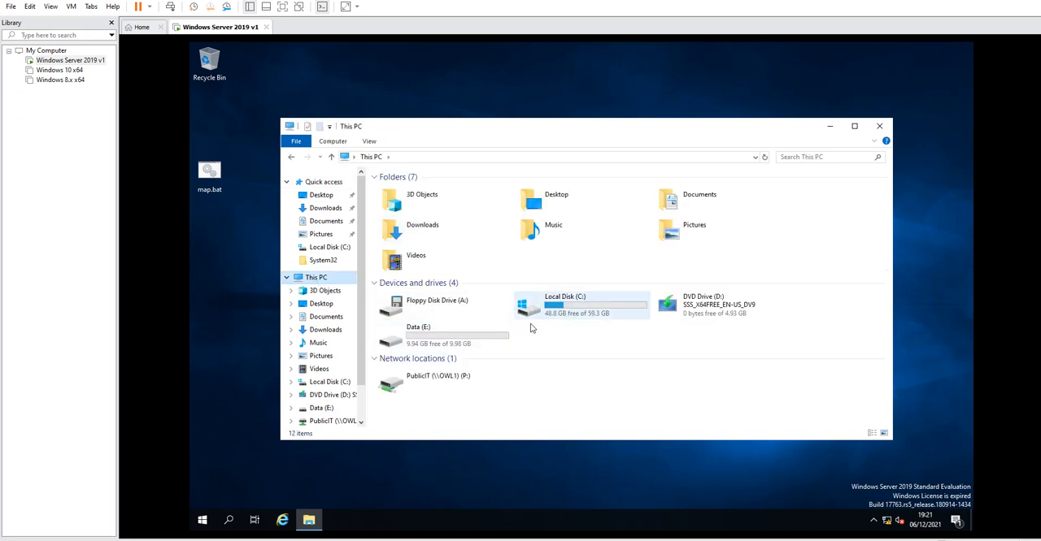
{"action": "right_click", "coordinate": [444, 333]}
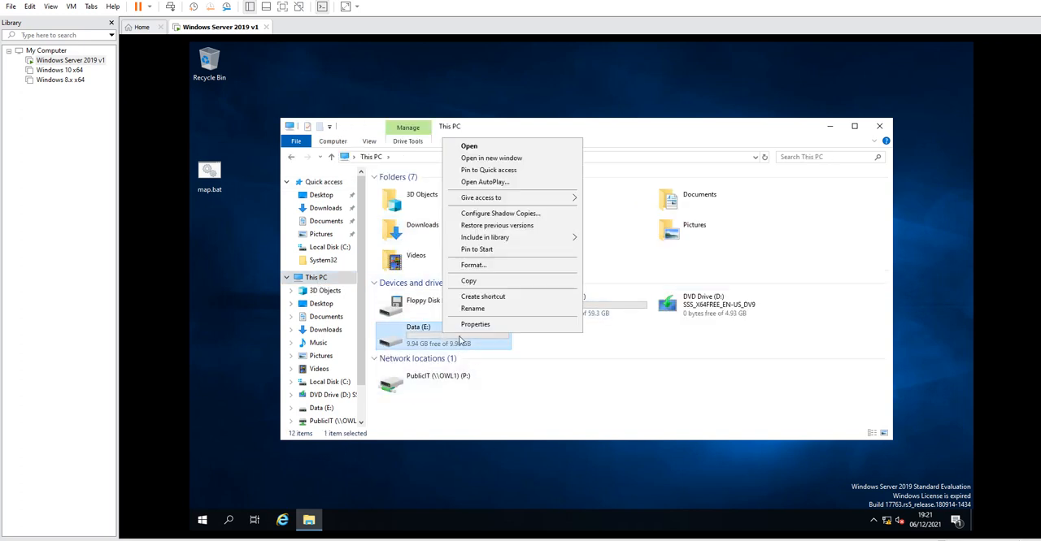
{"action": "left_click", "coordinate": [492, 325]}
{"action": "left_click", "coordinate": [581, 247]}
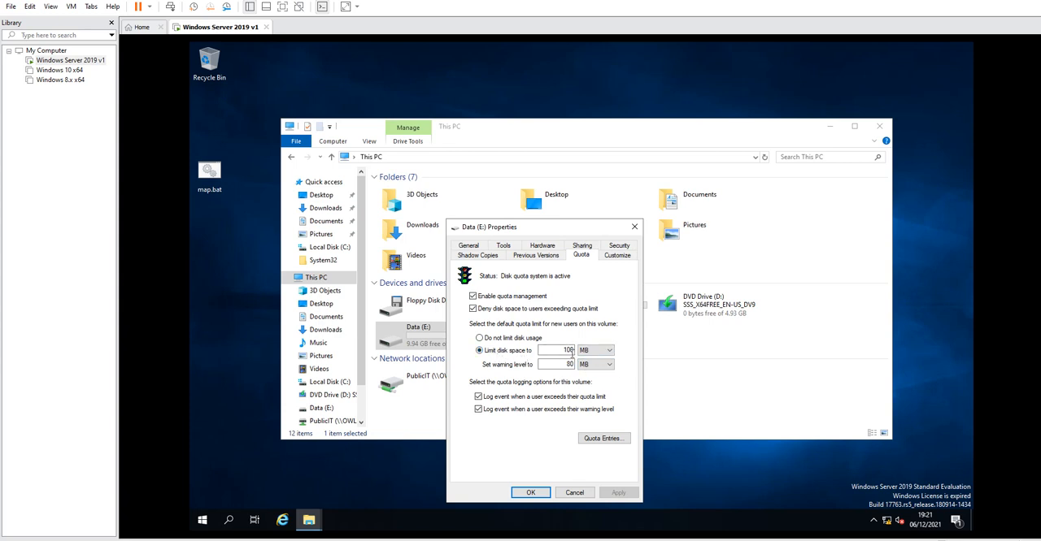
{"action": "left_click", "coordinate": [602, 350]}
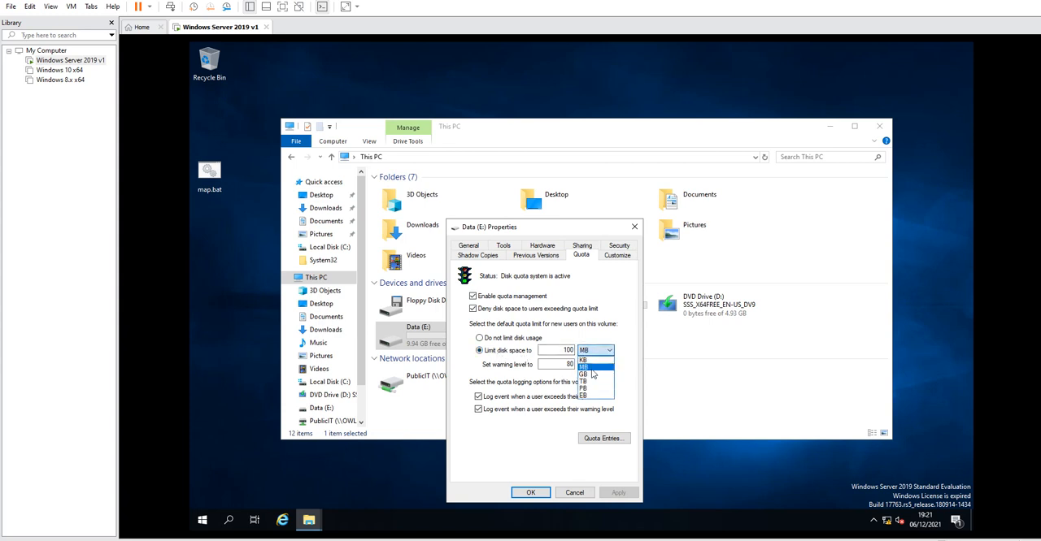
{"action": "left_click", "coordinate": [592, 369]}
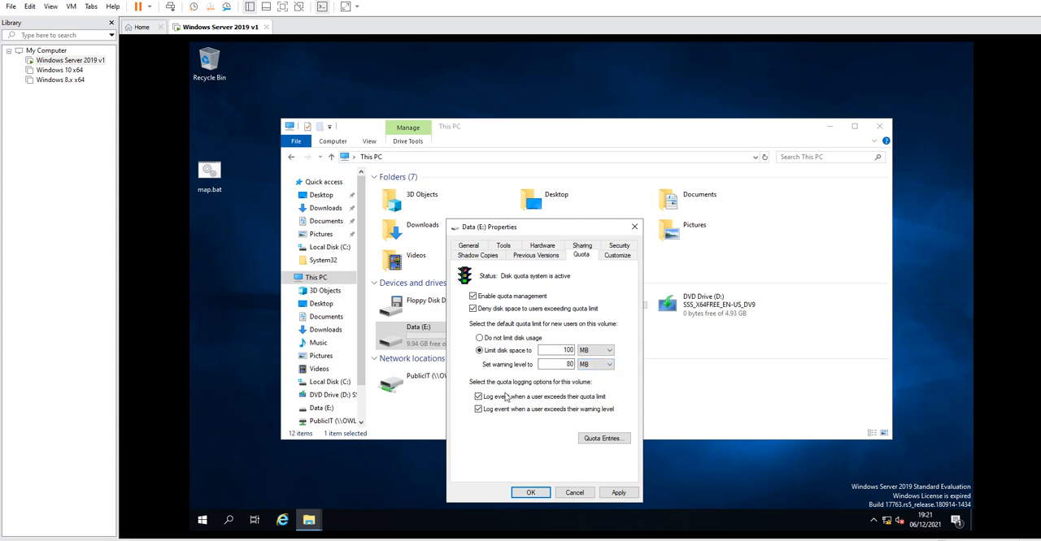
{"action": "left_click", "coordinate": [605, 443]}
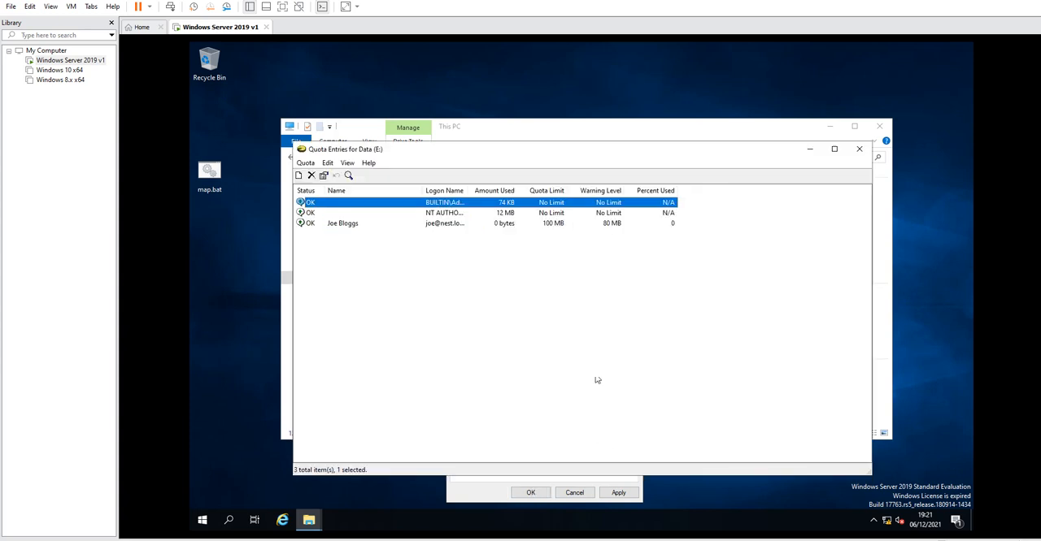
{"action": "left_click", "coordinate": [305, 163]}
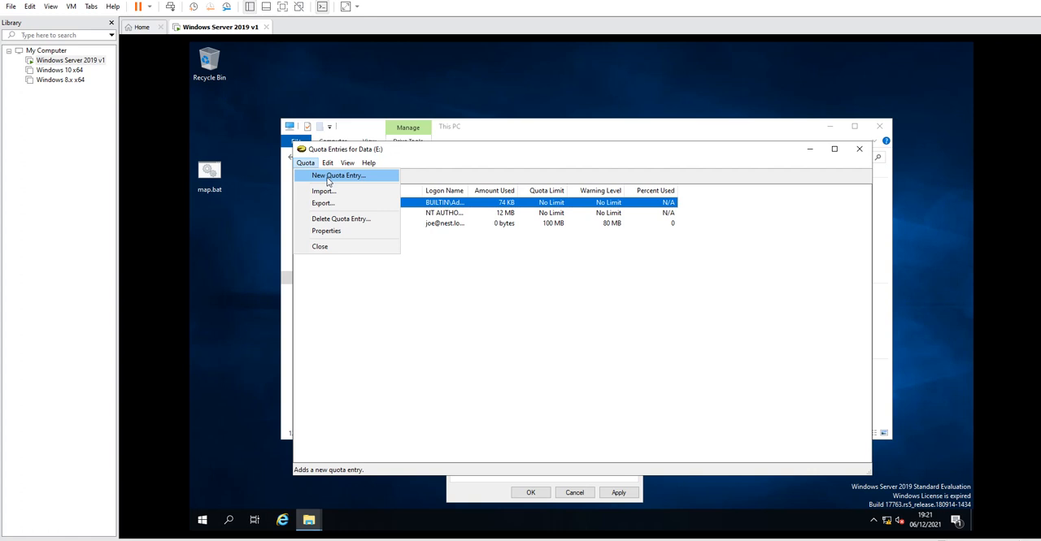
{"action": "left_click", "coordinate": [330, 175]}
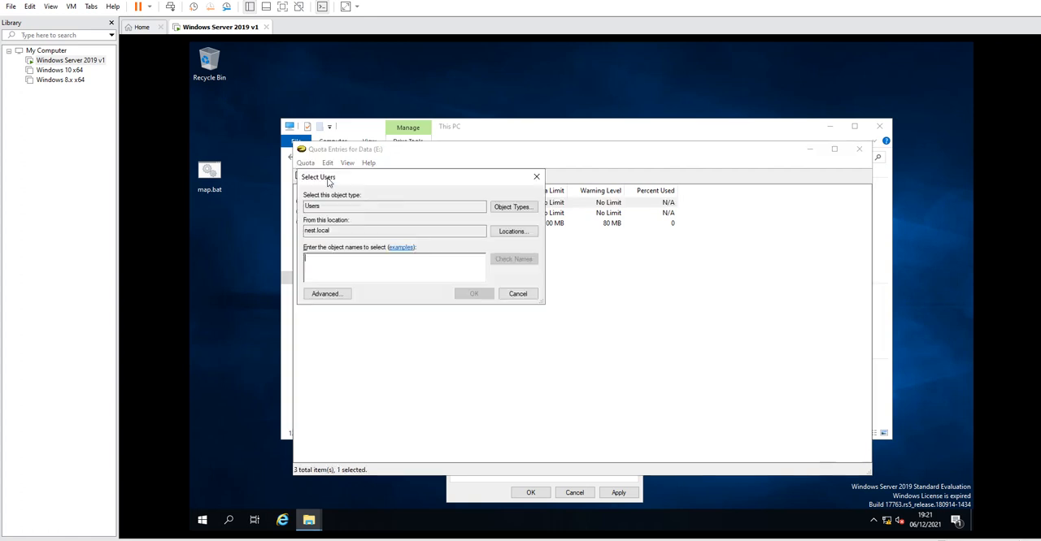
{"action": "left_click", "coordinate": [519, 294]}
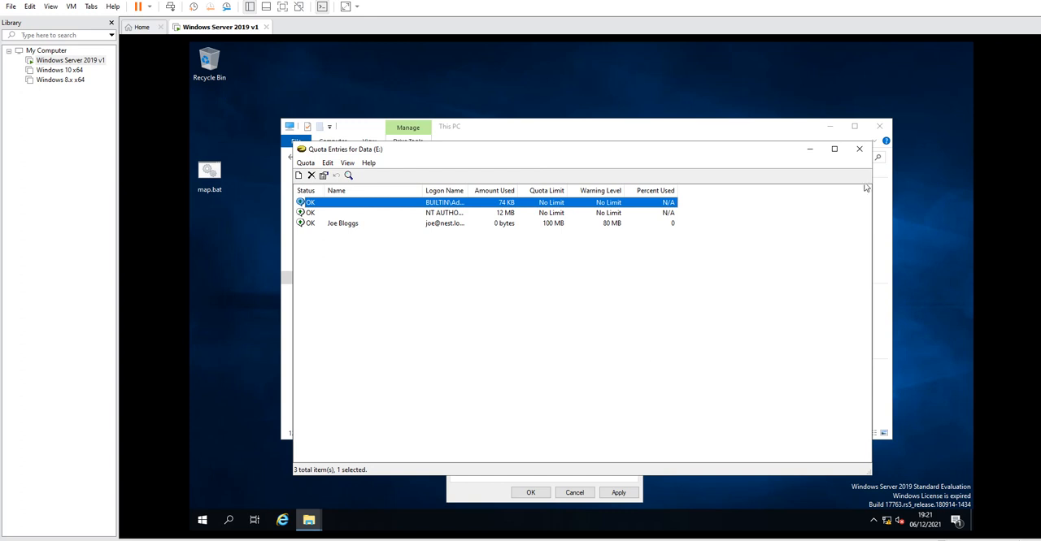
Close the Quota Entries list, the drive properties dialog and the File Explorer window.
{"action": "left_click", "coordinate": [860, 153]}
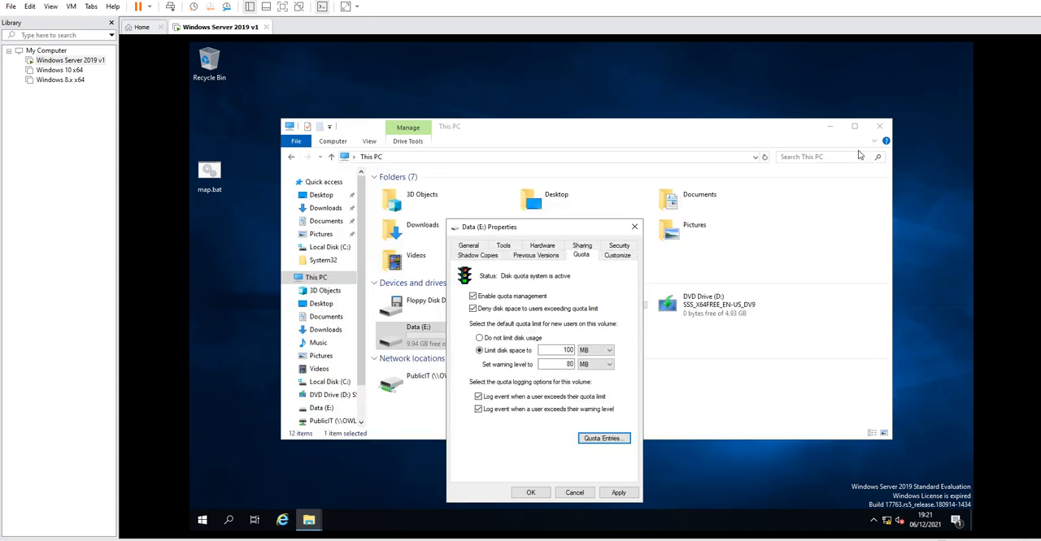
{"action": "left_click", "coordinate": [638, 228]}
{"action": "left_click", "coordinate": [880, 127]}
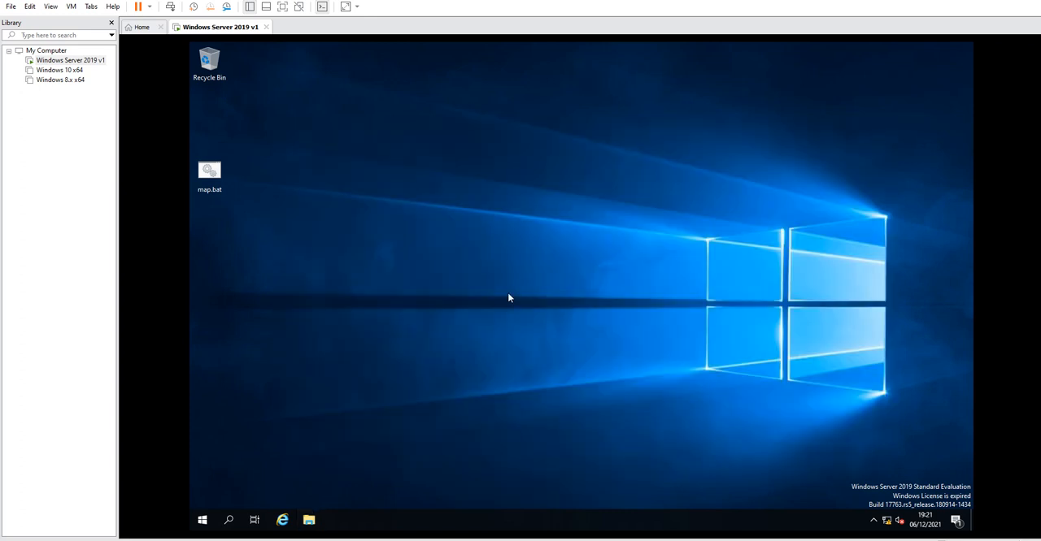
Search for and open Server Manager, dismissing the Windows Admin Center prompt.
{"action": "left_click", "coordinate": [227, 521]}
{"action": "type", "text": "server"}
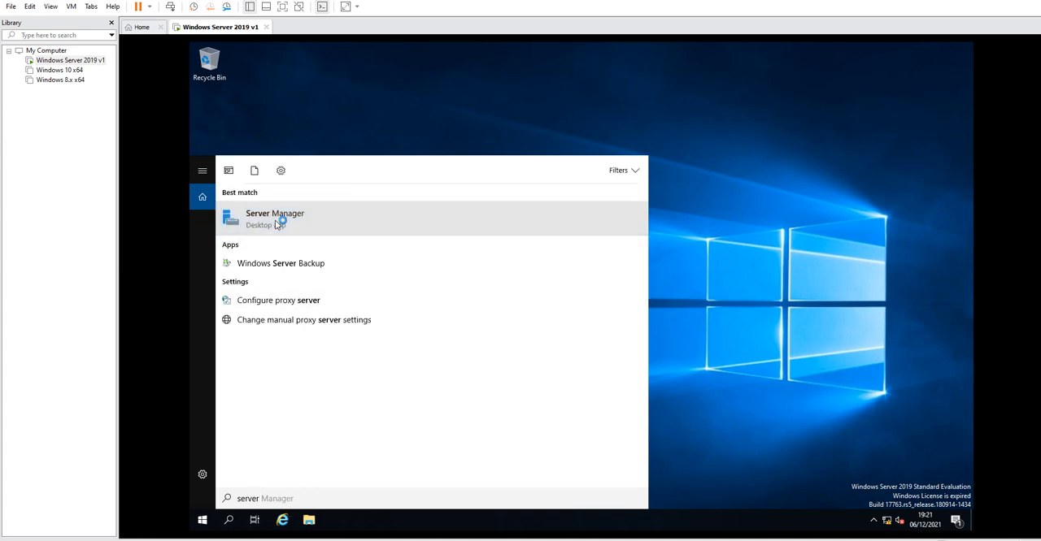
{"action": "left_click", "coordinate": [272, 225]}
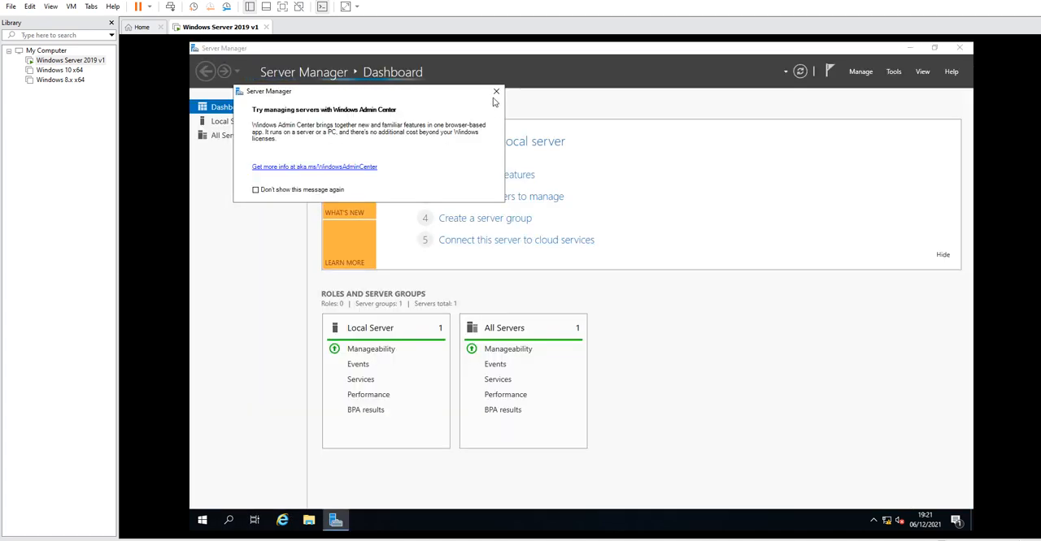
{"action": "left_click", "coordinate": [492, 97]}
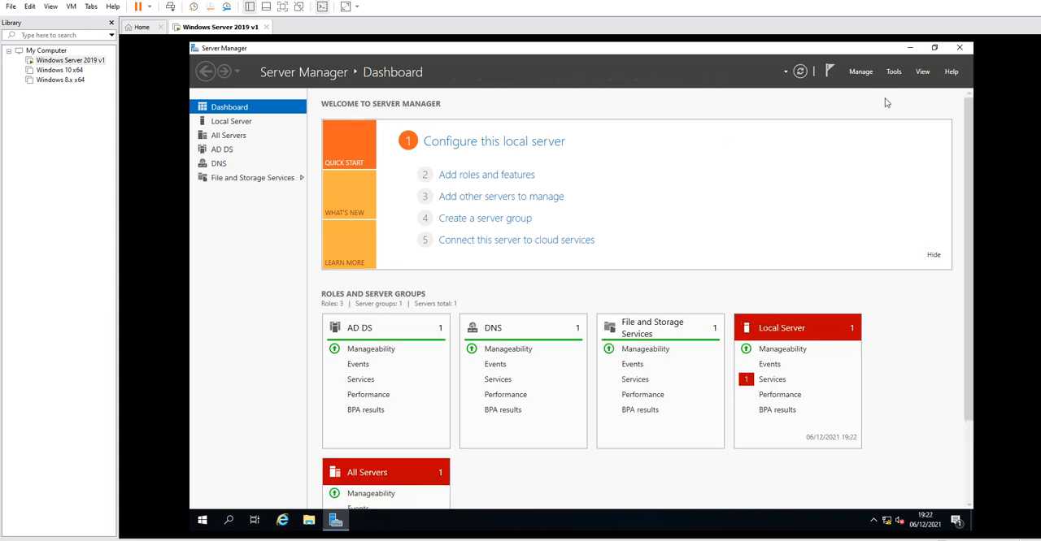
Open Active Directory Users and Computers and inspect the IT Students organizational unit's properties.
{"action": "left_click", "coordinate": [894, 72]}
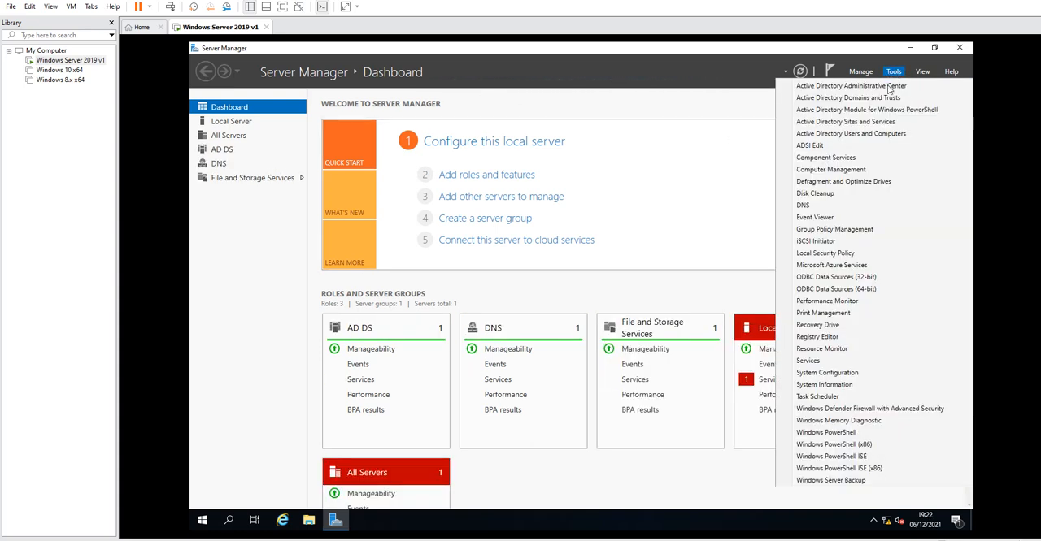
{"action": "left_click", "coordinate": [845, 134]}
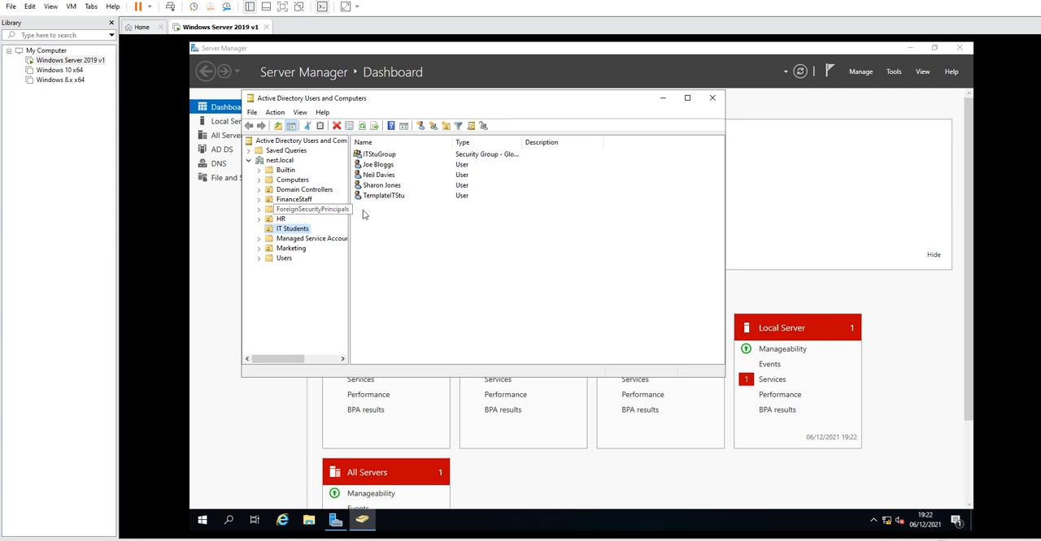
{"action": "right_click", "coordinate": [295, 232]}
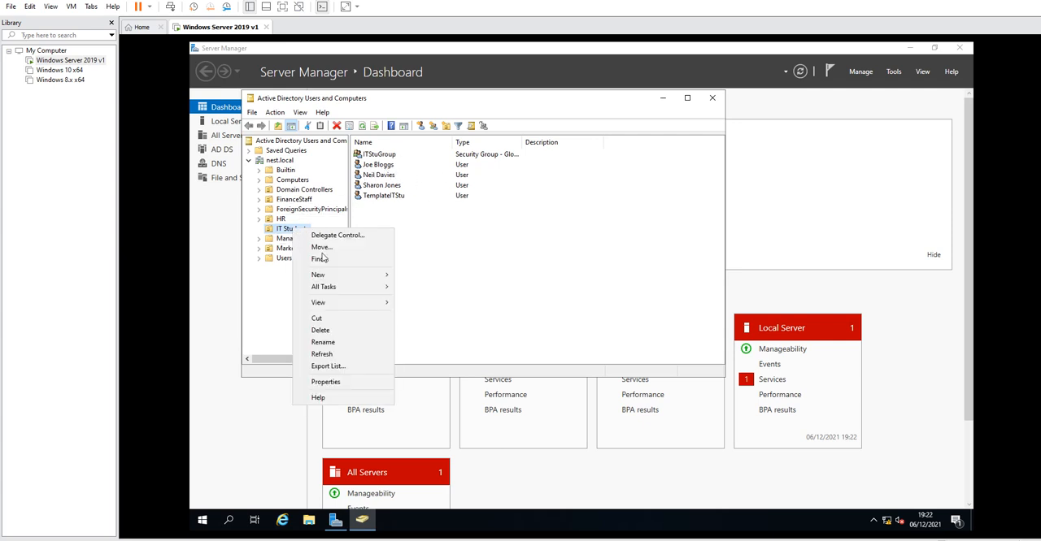
{"action": "left_click", "coordinate": [322, 388]}
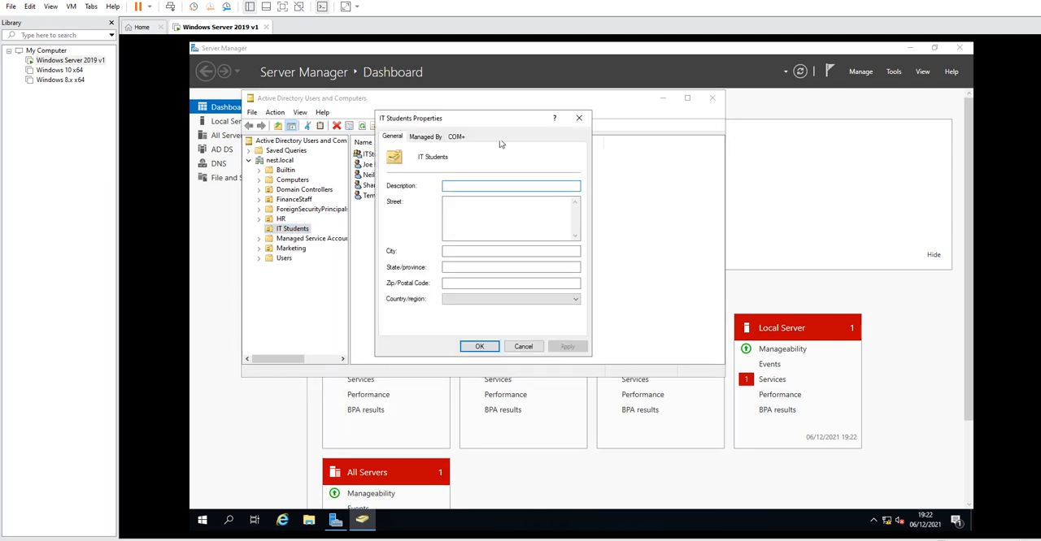
{"action": "left_click", "coordinate": [579, 118]}
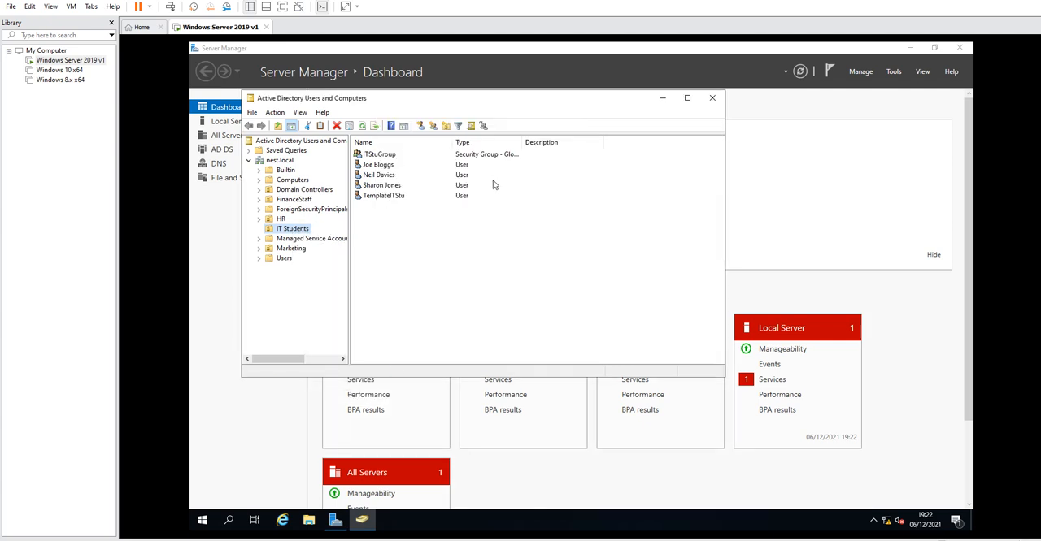
Open the student user's account logon hours and deny logon for all of Saturday and Sunday.
{"action": "left_click", "coordinate": [379, 165]}
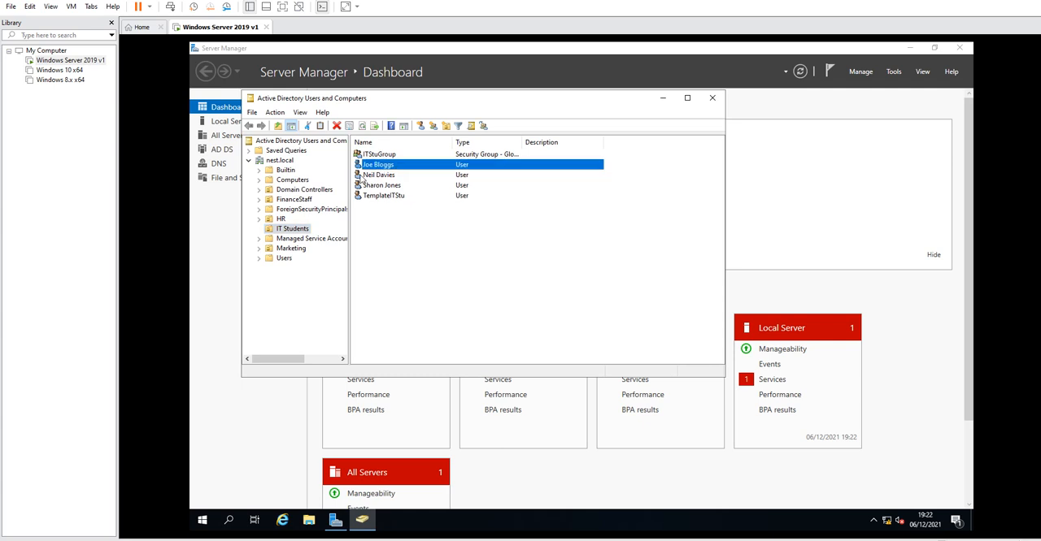
{"action": "right_click", "coordinate": [373, 167]}
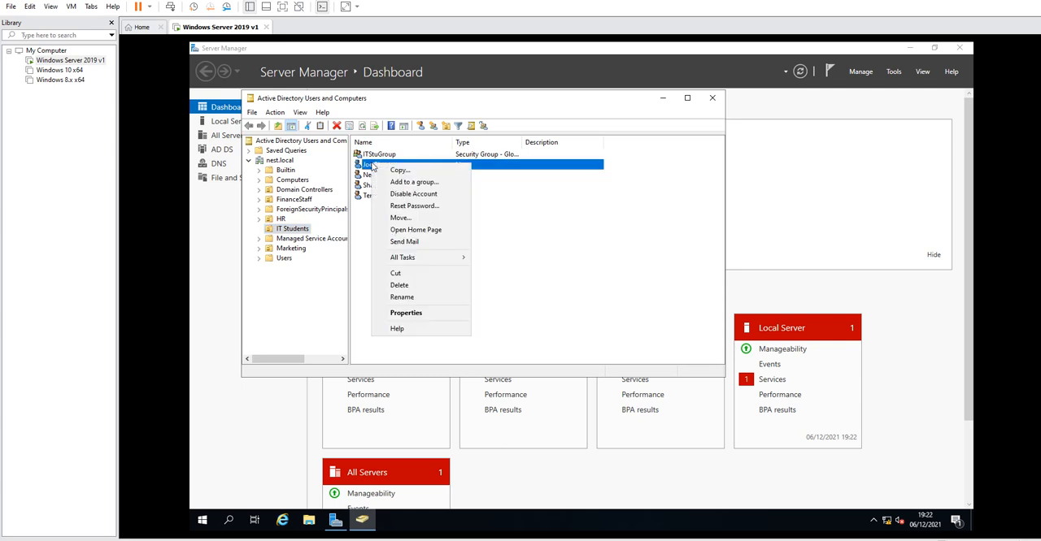
{"action": "left_click", "coordinate": [416, 314]}
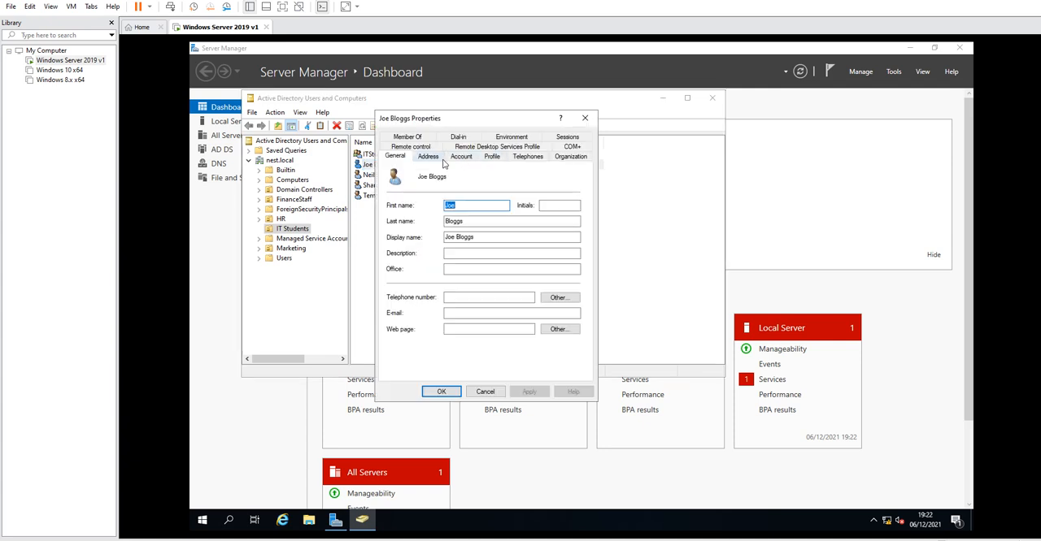
{"action": "left_click", "coordinate": [453, 161]}
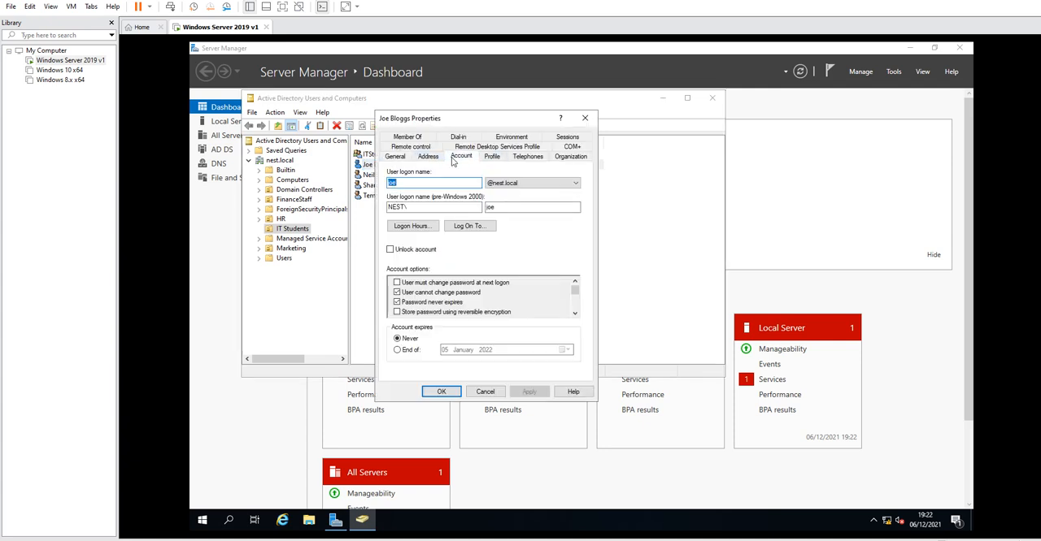
{"action": "left_click", "coordinate": [413, 226]}
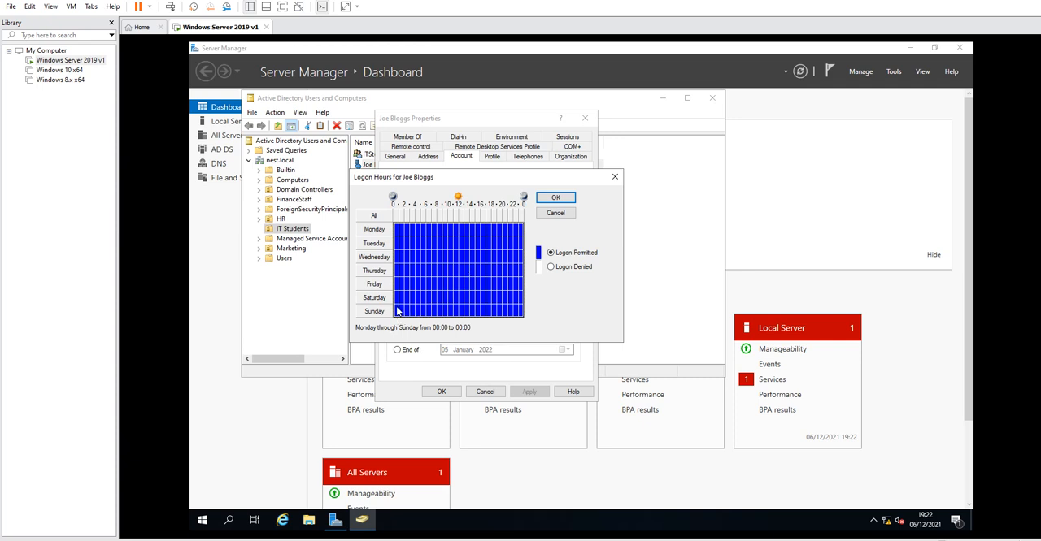
{"action": "left_click_drag", "start_coordinate": [397, 301], "coordinate": [535, 306]}
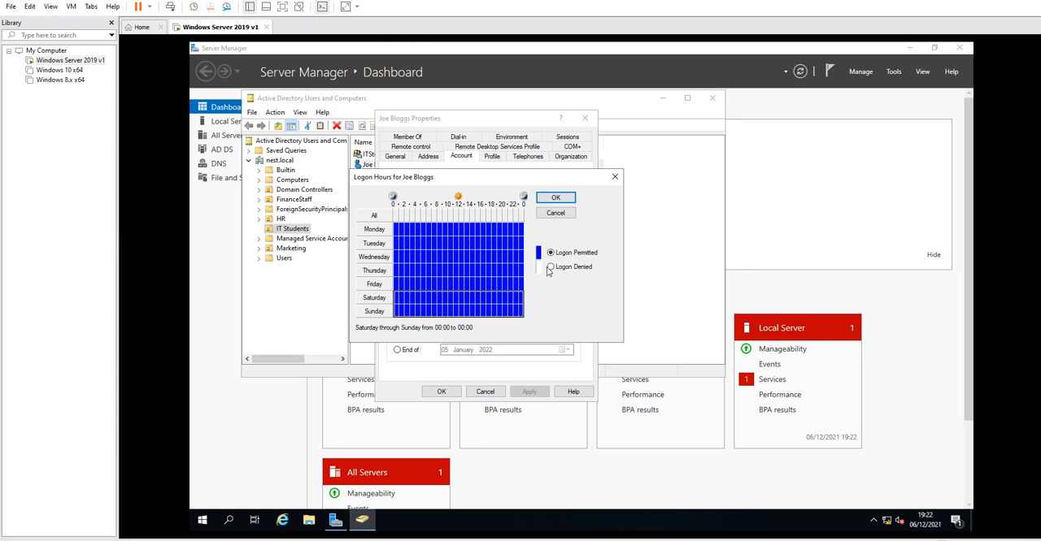
{"action": "left_click", "coordinate": [551, 267]}
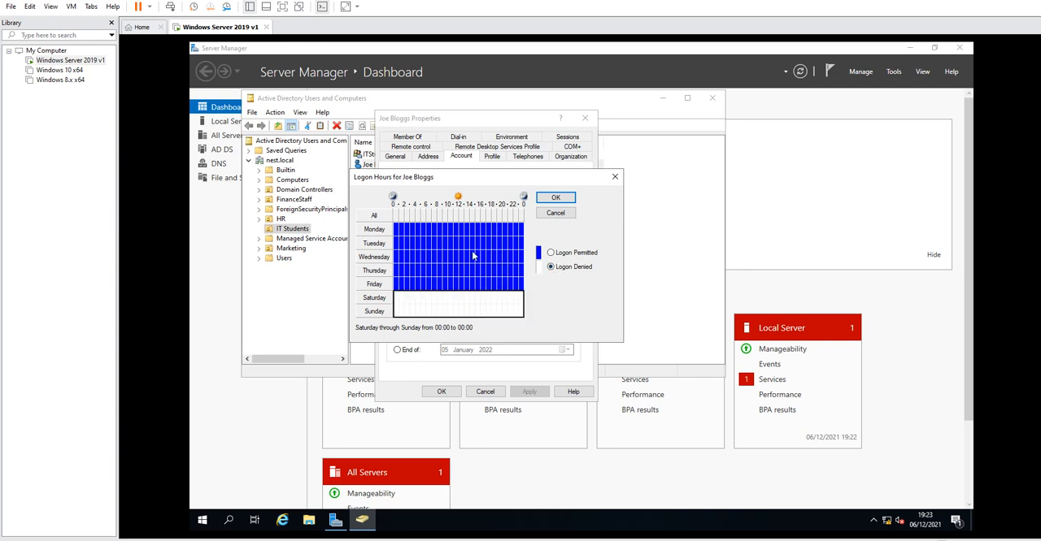
Deny logon Monday through Friday from 00:00 to 06:00 and from 20:00 to 00:00.
{"action": "left_click_drag", "start_coordinate": [397, 234], "coordinate": [425, 291]}
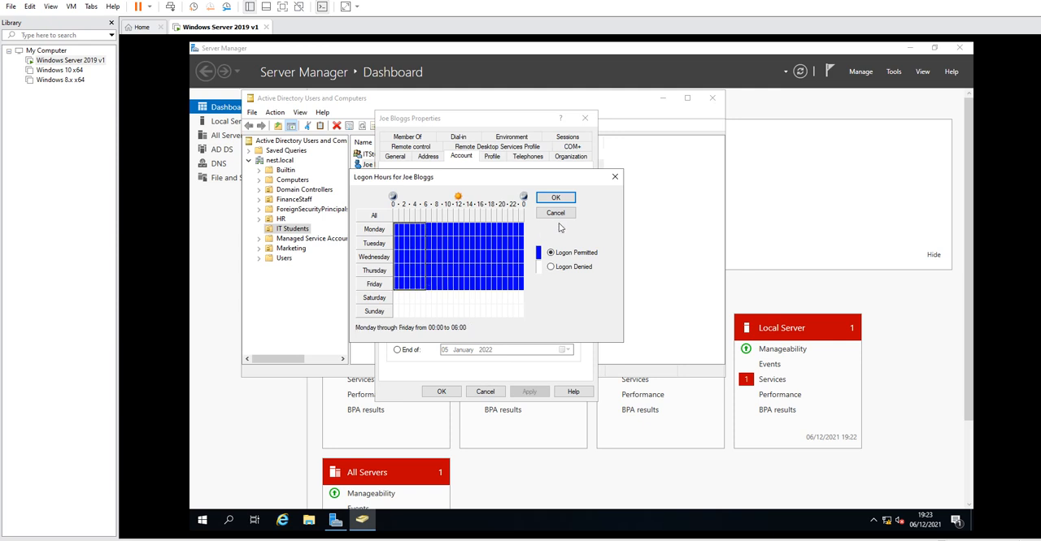
{"action": "left_click", "coordinate": [553, 268]}
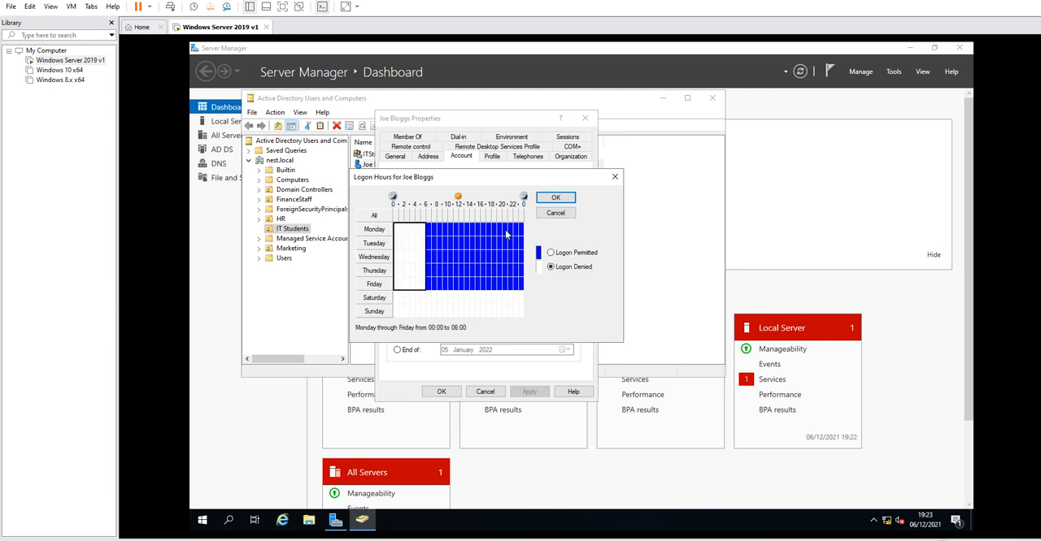
{"action": "left_click_drag", "start_coordinate": [507, 228], "coordinate": [524, 291]}
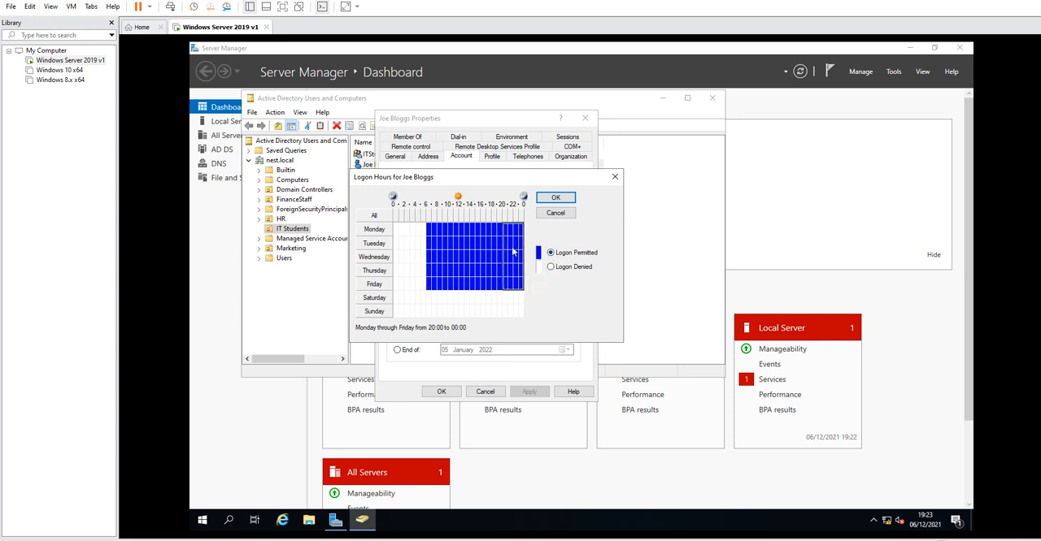
{"action": "left_click", "coordinate": [550, 267]}
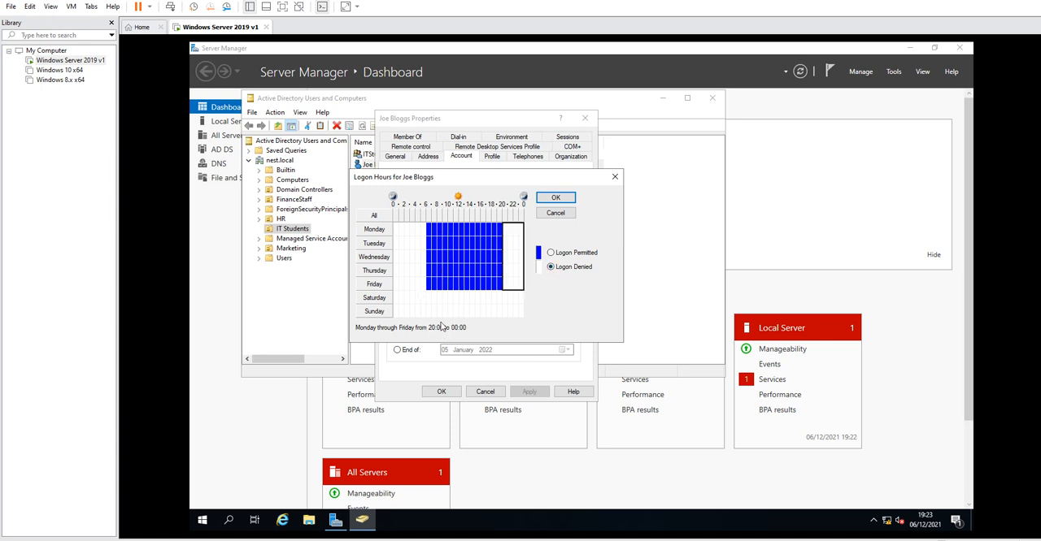
Inspect individual weekday time slots in the logon hours grid.
{"action": "left_click", "coordinate": [455, 257]}
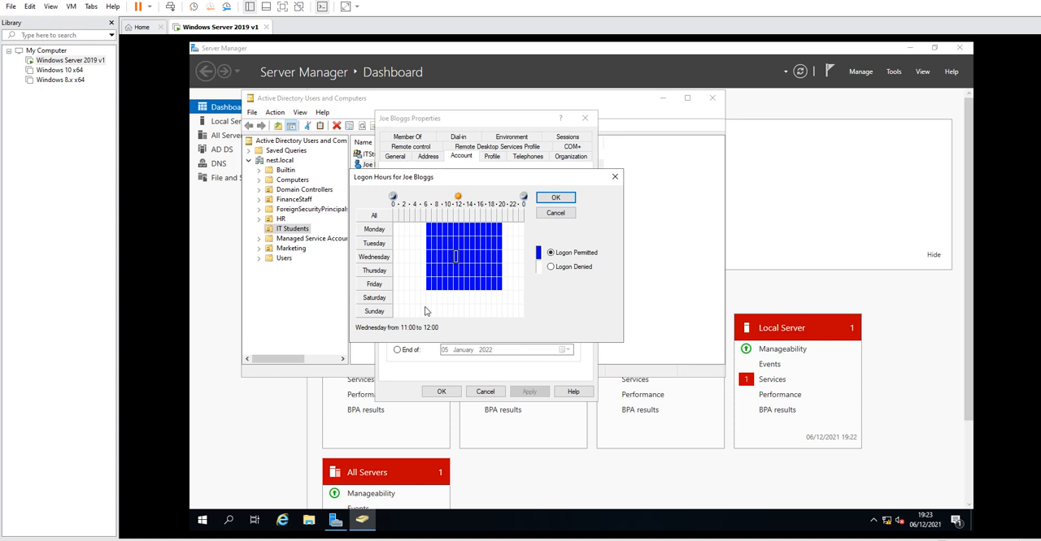
{"action": "left_click", "coordinate": [441, 247]}
{"action": "left_click", "coordinate": [430, 229]}
{"action": "left_click", "coordinate": [473, 298]}
{"action": "left_click", "coordinate": [432, 232]}
{"action": "left_click", "coordinate": [499, 231]}
Confirm the logon hours and apply the changes to the student user's account.
{"action": "left_click", "coordinate": [555, 197]}
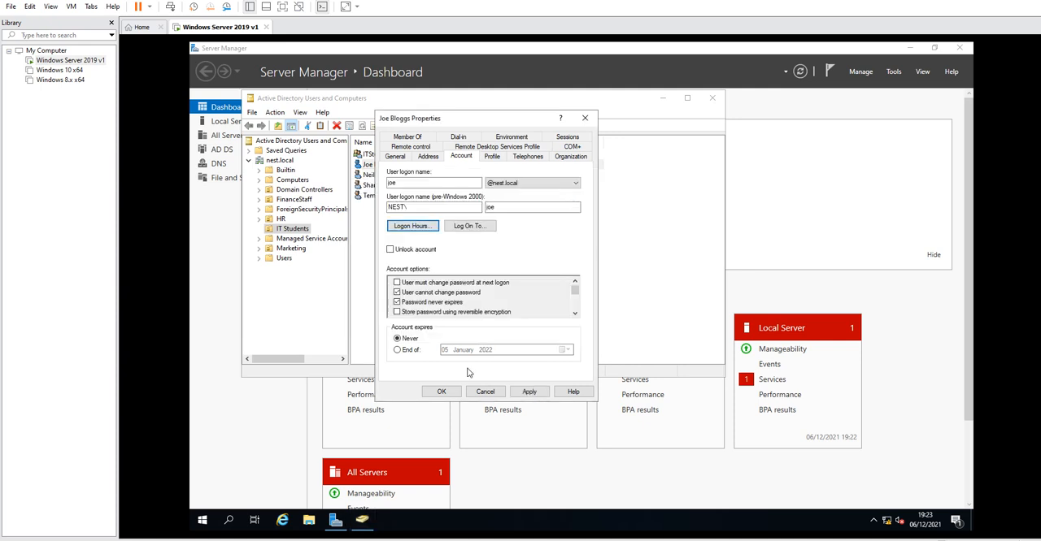
{"action": "left_click", "coordinate": [529, 391]}
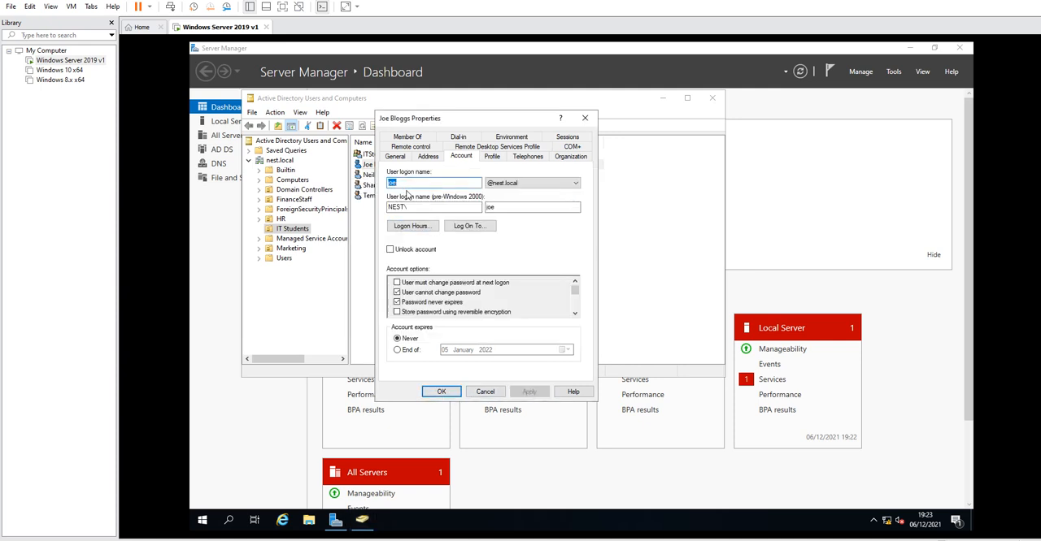
{"action": "left_click", "coordinate": [455, 393]}
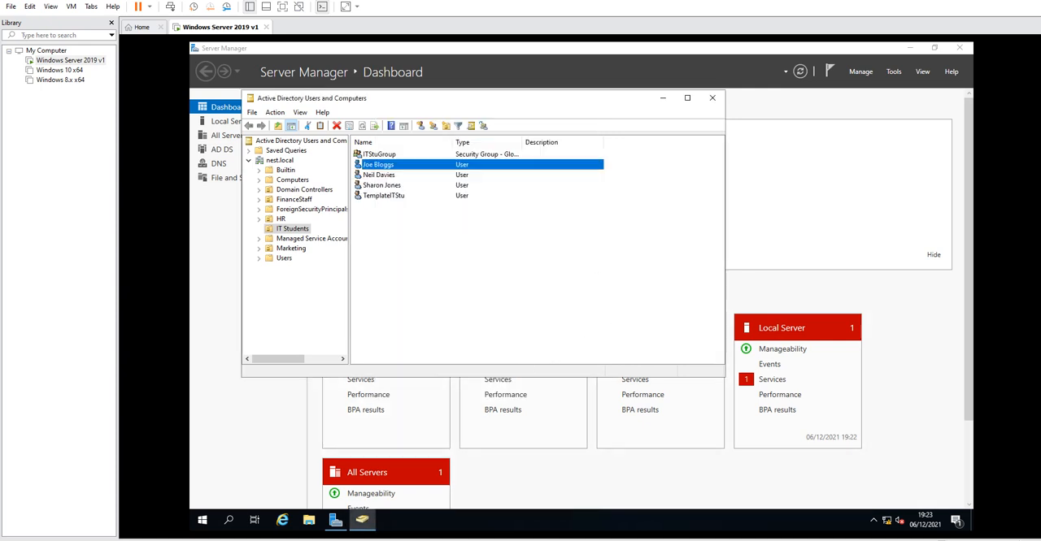
Open the student user's account logon hours to review them, then close the dialogs.
{"action": "right_click", "coordinate": [388, 156]}
{"action": "left_click", "coordinate": [381, 163]}
{"action": "right_click", "coordinate": [381, 162]}
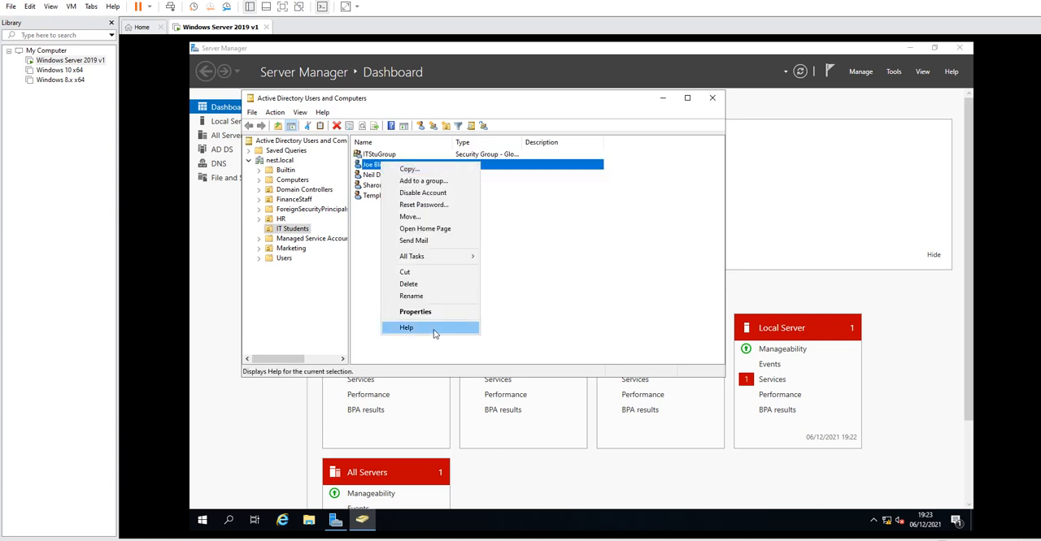
{"action": "left_click", "coordinate": [465, 312]}
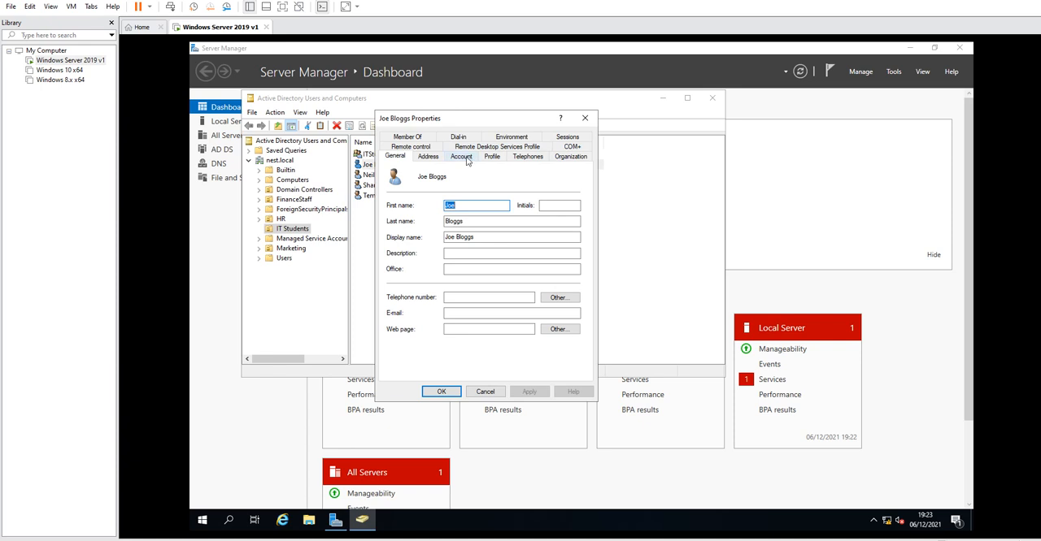
{"action": "left_click", "coordinate": [461, 156]}
{"action": "left_click", "coordinate": [415, 228]}
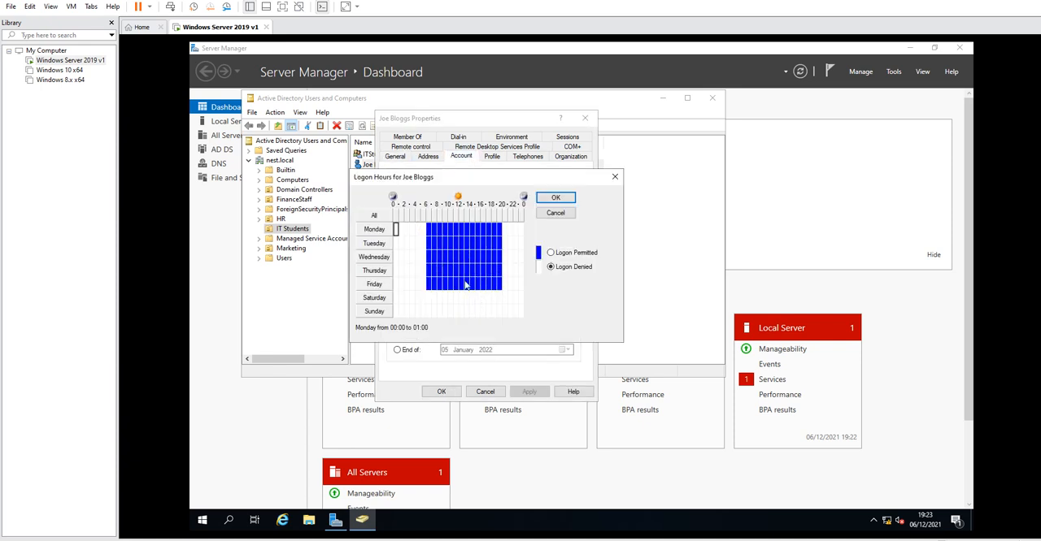
{"action": "left_click", "coordinate": [615, 177]}
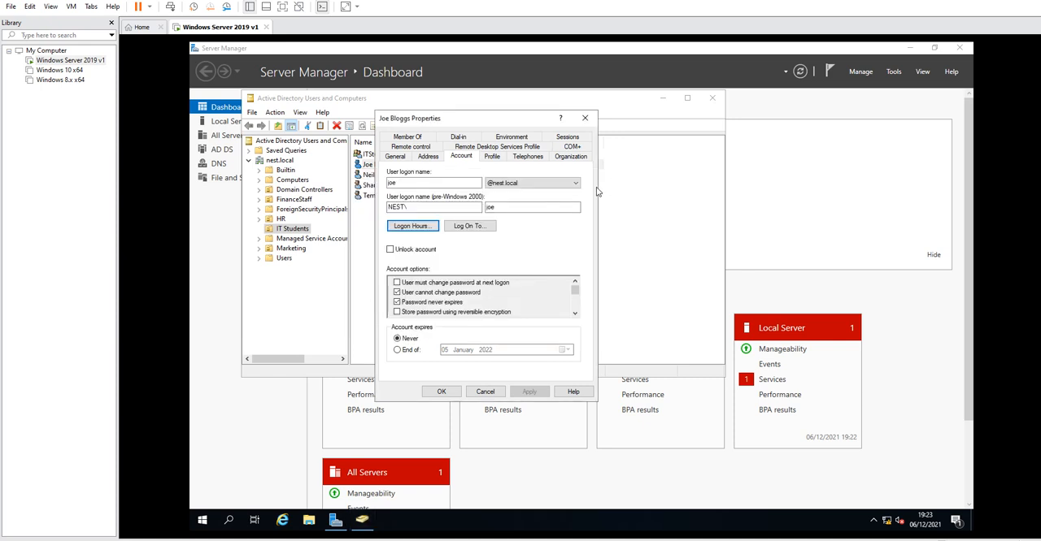
{"action": "left_click", "coordinate": [585, 118]}
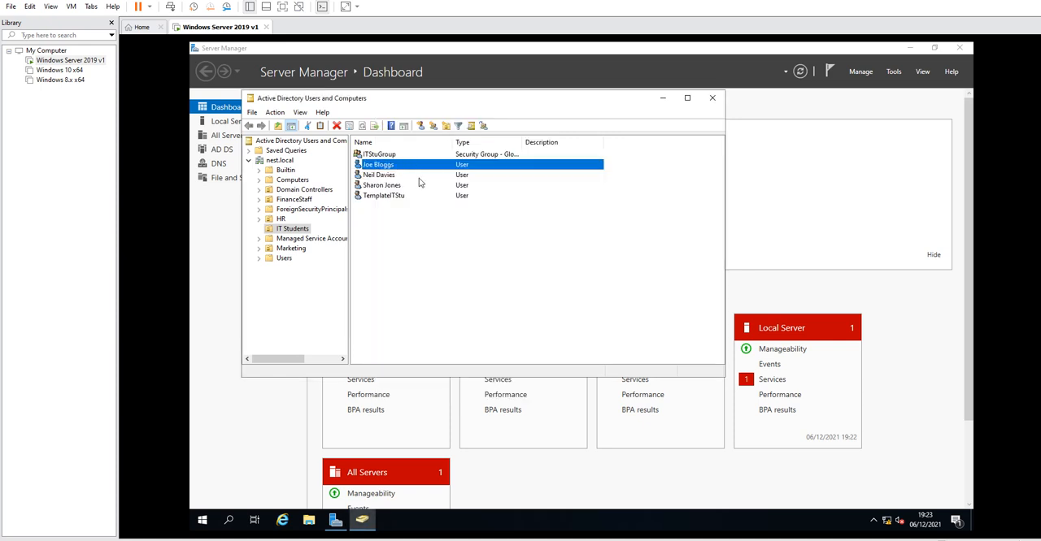
Open the TemplateITStu account's logon hours and deny logon every day from 00:00 to 06:00 and 20:00 to 00:00.
{"action": "left_click", "coordinate": [394, 197]}
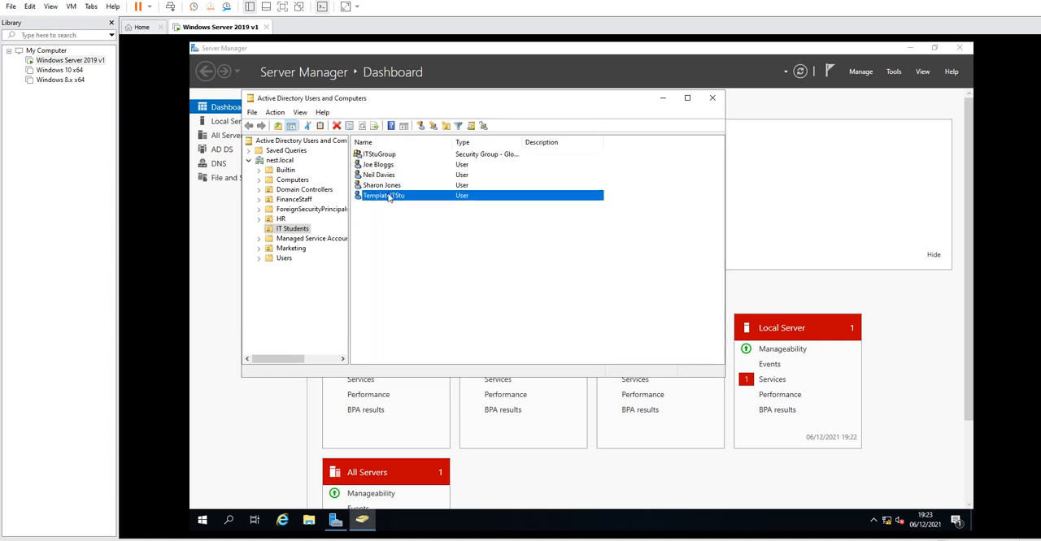
{"action": "right_click", "coordinate": [391, 198]}
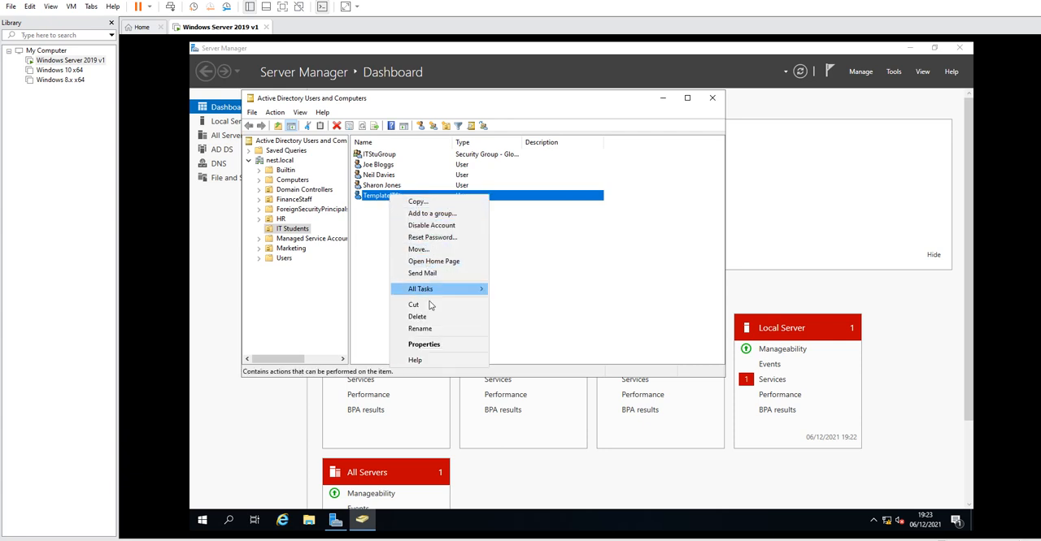
{"action": "left_click", "coordinate": [433, 345]}
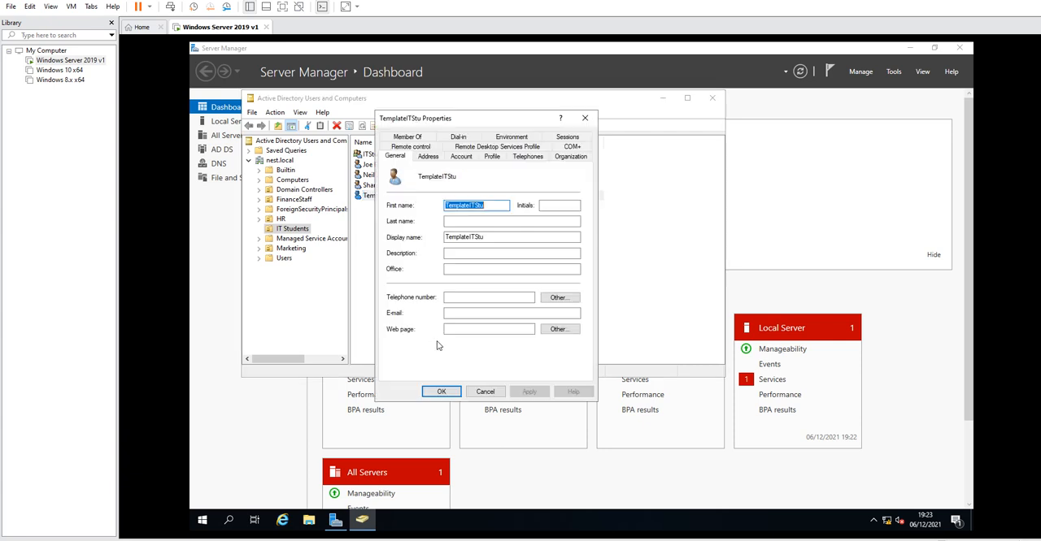
{"action": "left_click", "coordinate": [461, 158]}
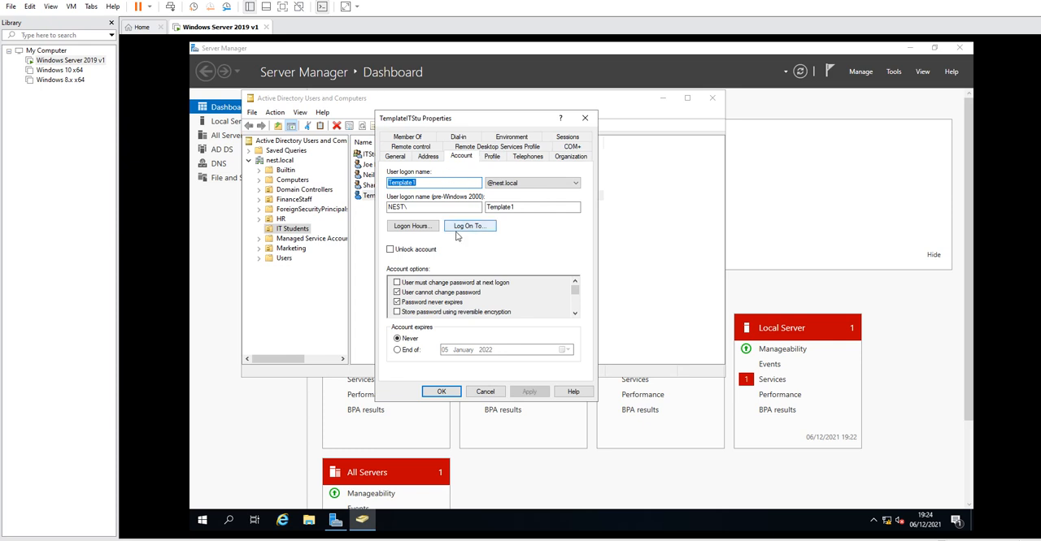
{"action": "left_click", "coordinate": [404, 225]}
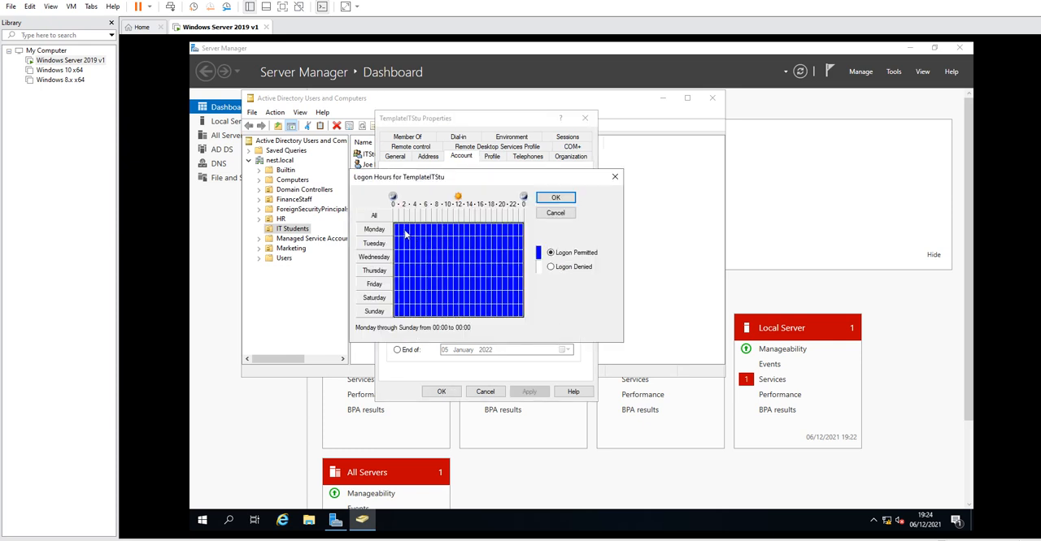
{"action": "left_click_drag", "start_coordinate": [397, 231], "coordinate": [423, 317]}
{"action": "left_click", "coordinate": [577, 268]}
{"action": "left_click_drag", "start_coordinate": [505, 227], "coordinate": [525, 315]}
{"action": "left_click", "coordinate": [551, 266]}
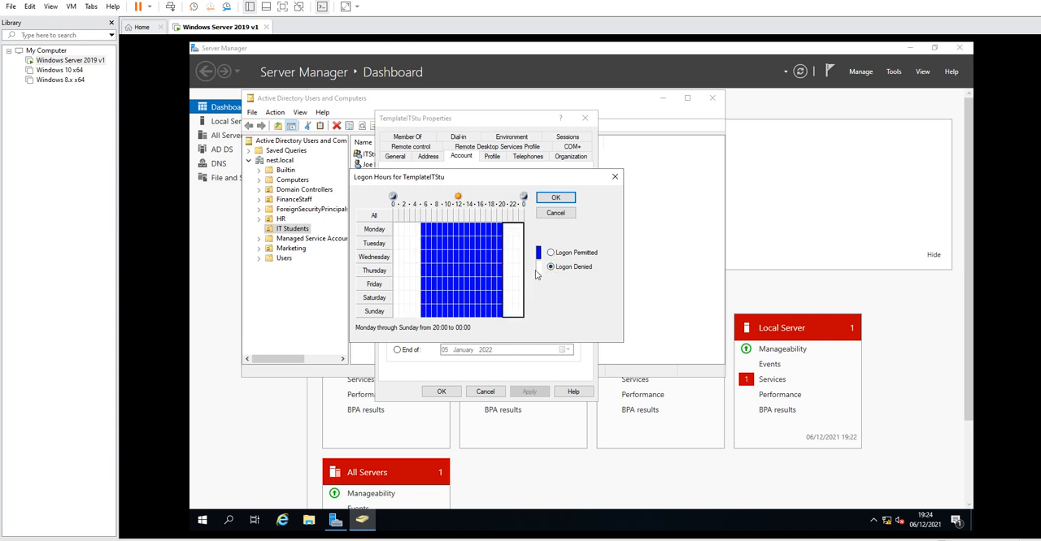
Confirm the logon hours and apply the changes to the TemplateITStu account.
{"action": "left_click", "coordinate": [556, 200]}
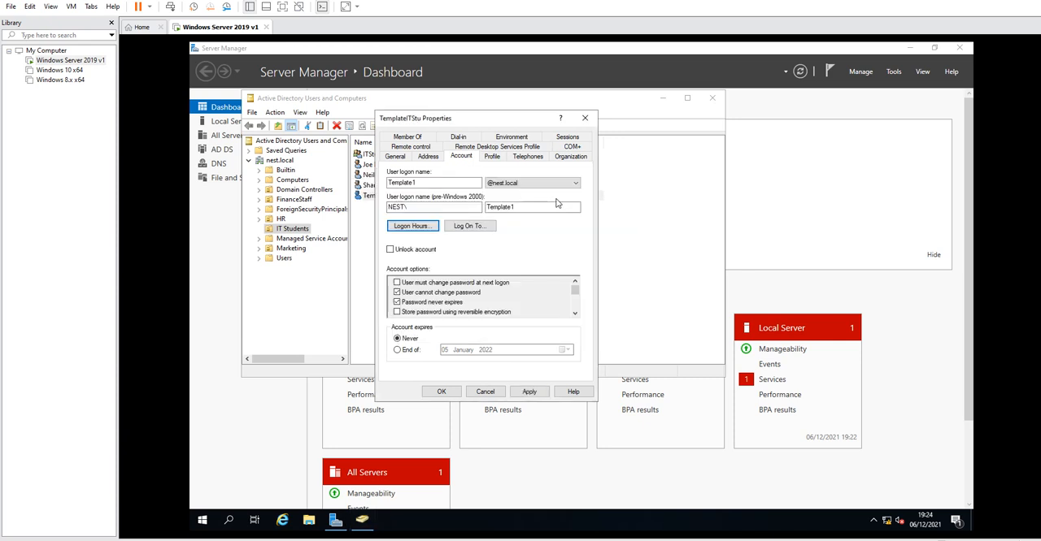
{"action": "left_click", "coordinate": [529, 391]}
{"action": "left_click", "coordinate": [441, 391]}
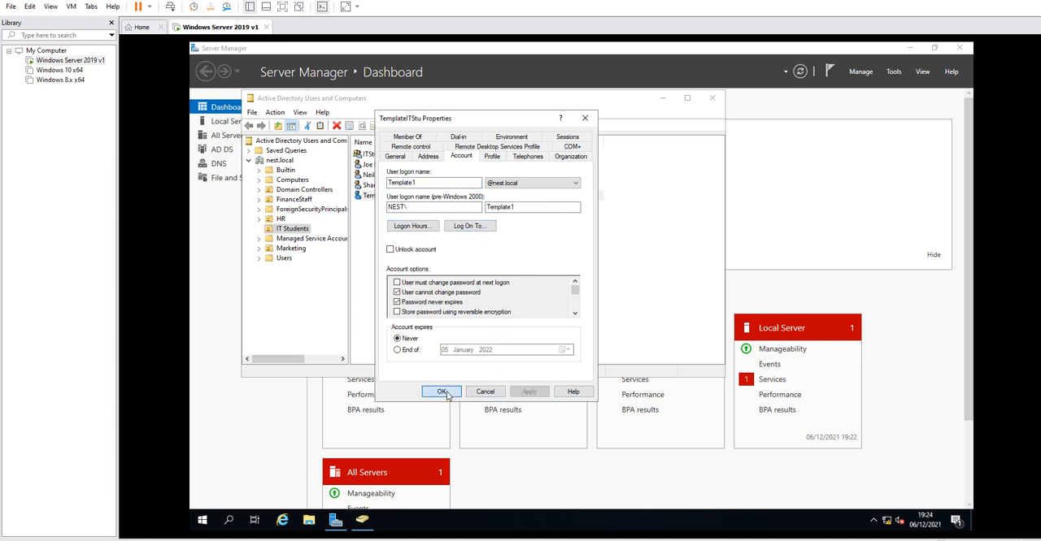
Copy the TemplateITStu account into a new user with first name test, last name test and logon name test.
{"action": "right_click", "coordinate": [378, 200]}
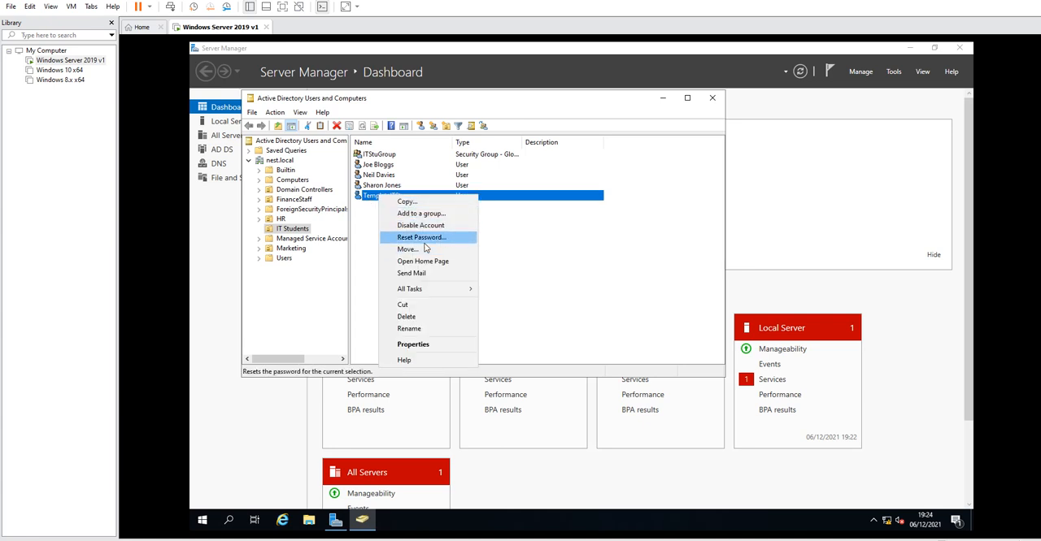
{"action": "left_click", "coordinate": [407, 202]}
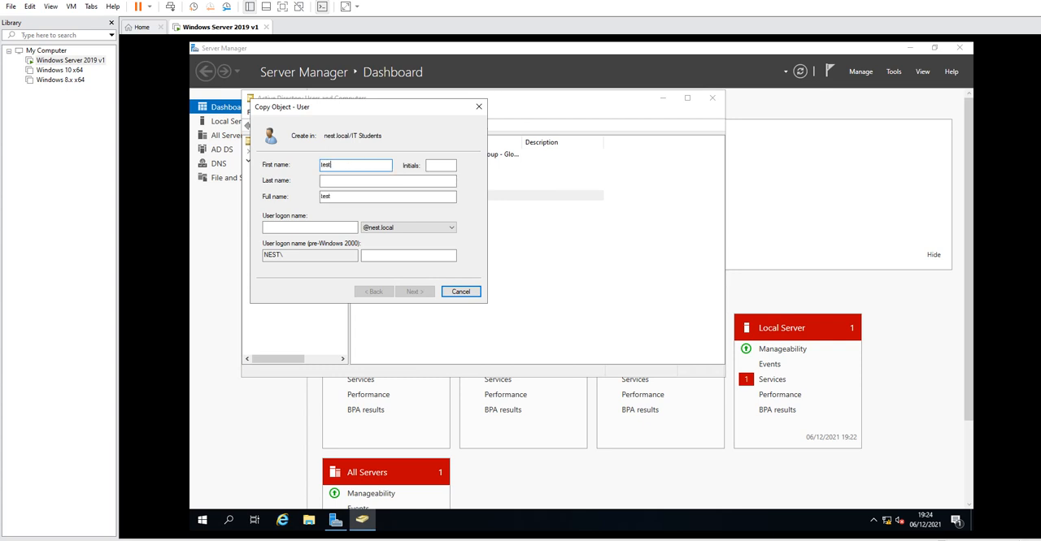
{"action": "left_click", "coordinate": [354, 179]}
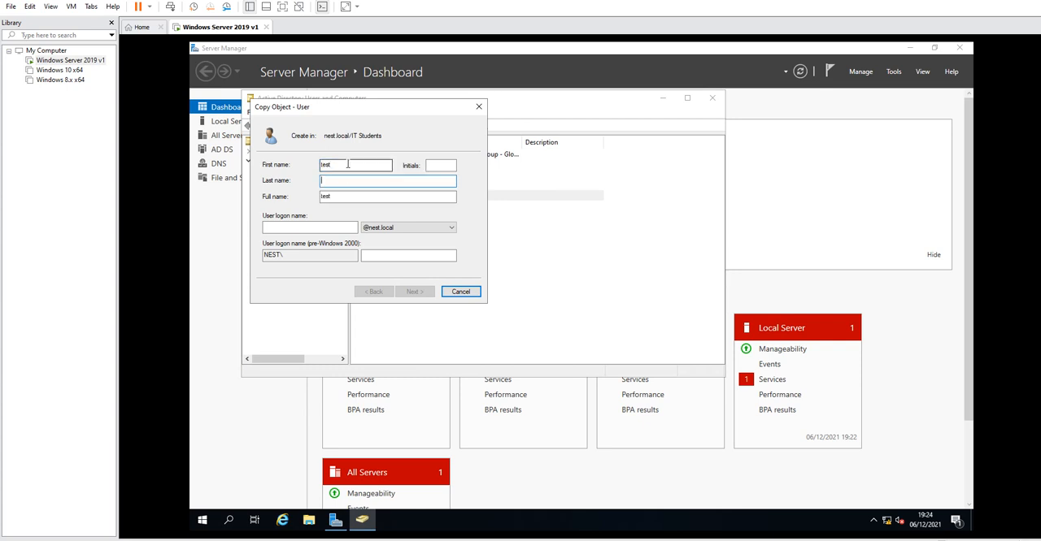
{"action": "type", "text": "test"}
{"action": "left_click", "coordinate": [293, 227]}
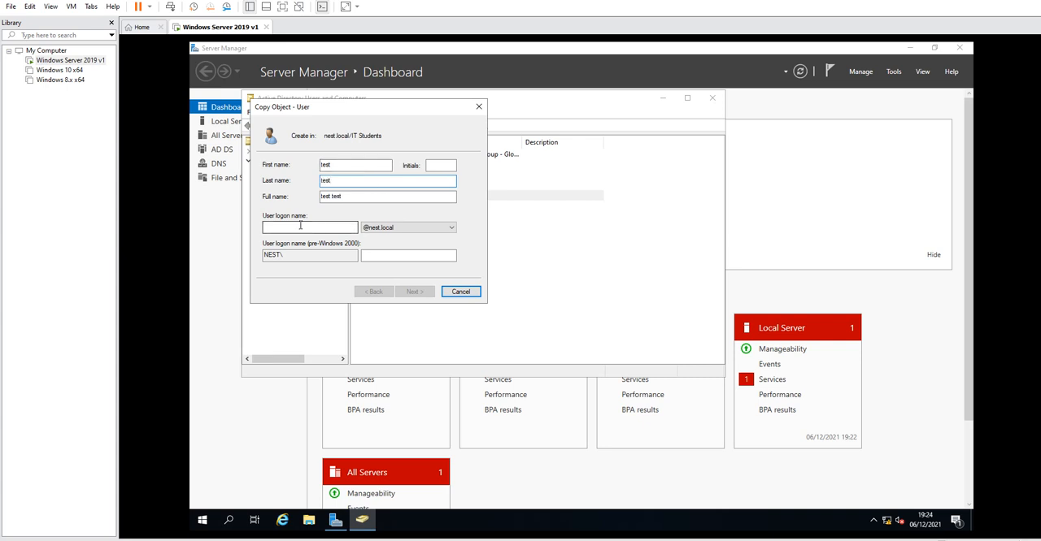
{"action": "type", "text": "test"}
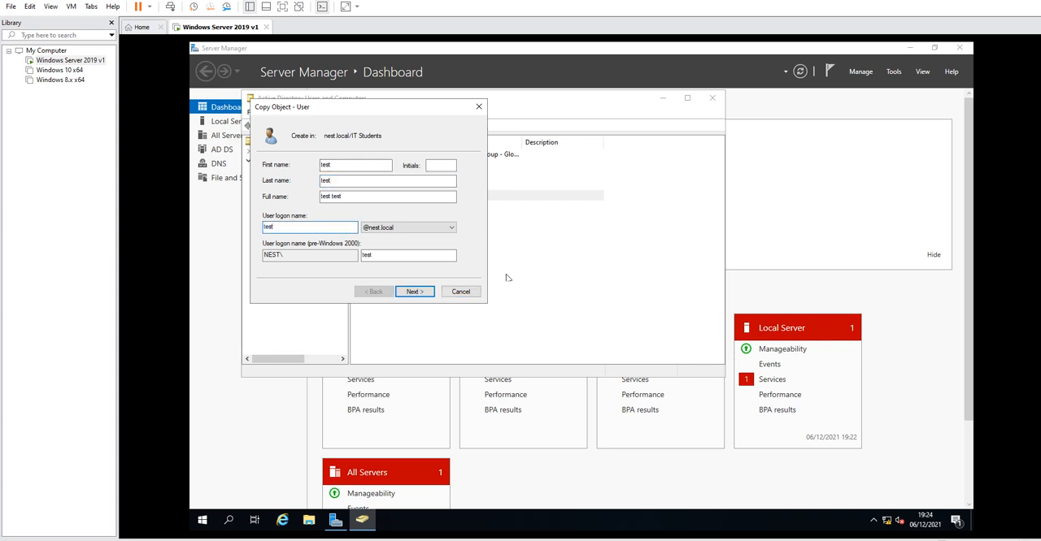
{"action": "left_click", "coordinate": [406, 294]}
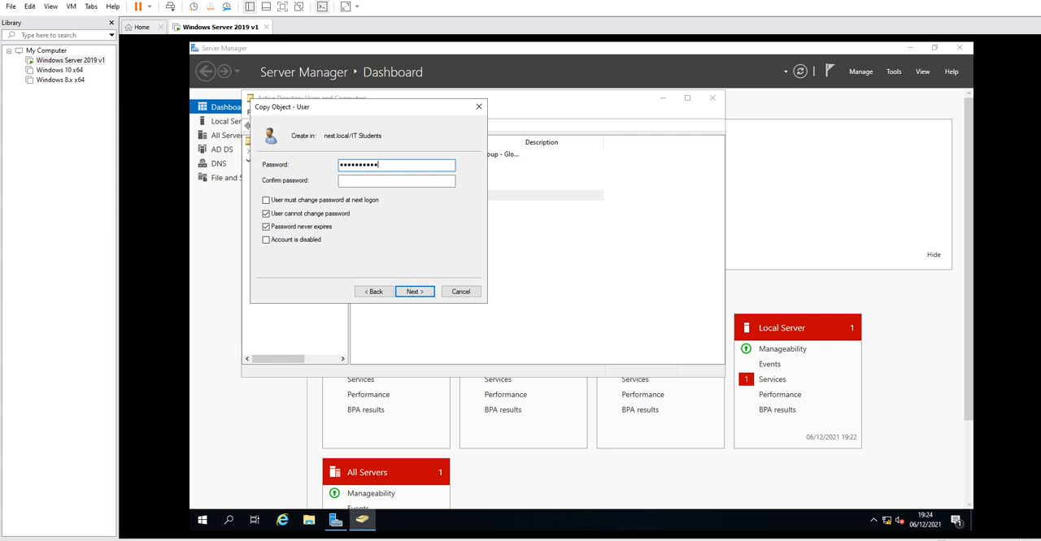
Enter and confirm the new user's password and finish creating the account.
{"action": "key", "text": "Tab"}
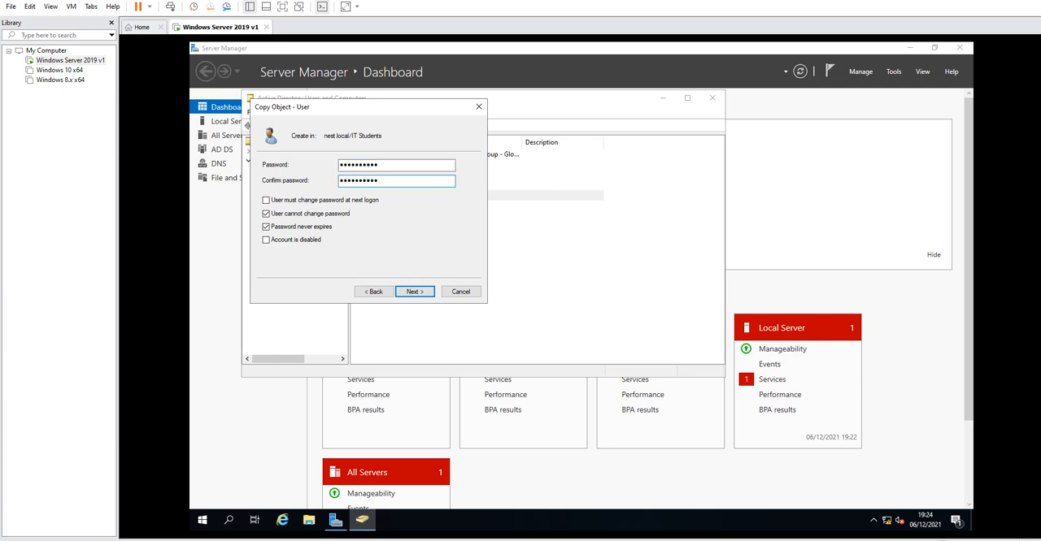
{"action": "left_click", "coordinate": [417, 290]}
{"action": "left_click", "coordinate": [416, 293]}
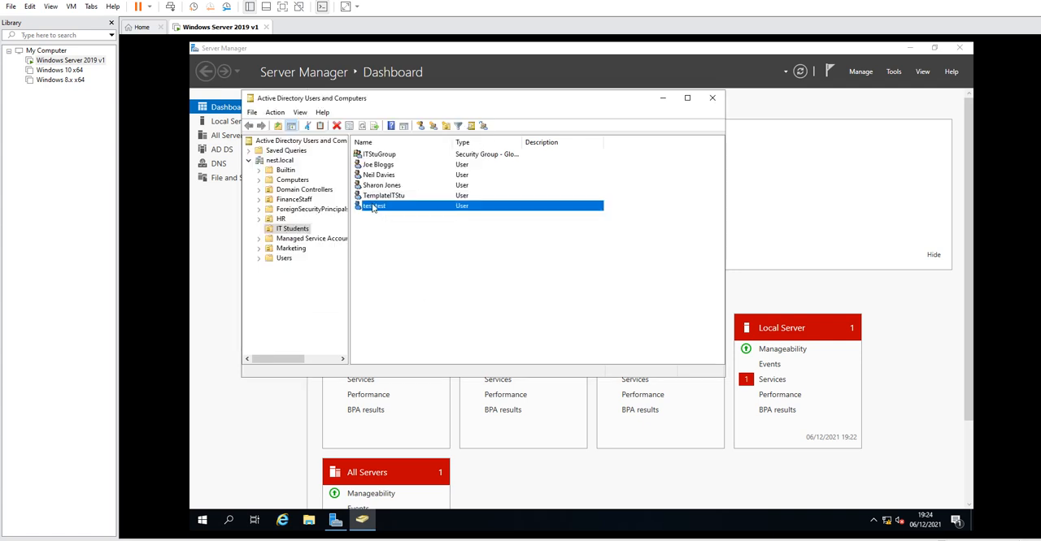
Open the new test user's logon hours to check them, then close the dialogs.
{"action": "right_click", "coordinate": [372, 207]}
{"action": "left_click", "coordinate": [411, 356]}
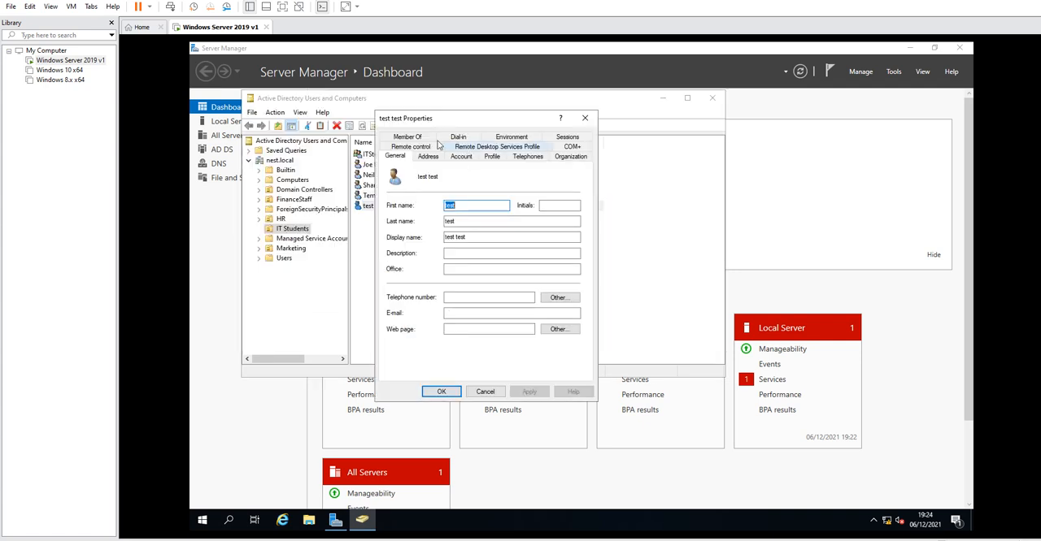
{"action": "left_click", "coordinate": [461, 156]}
{"action": "left_click", "coordinate": [419, 227]}
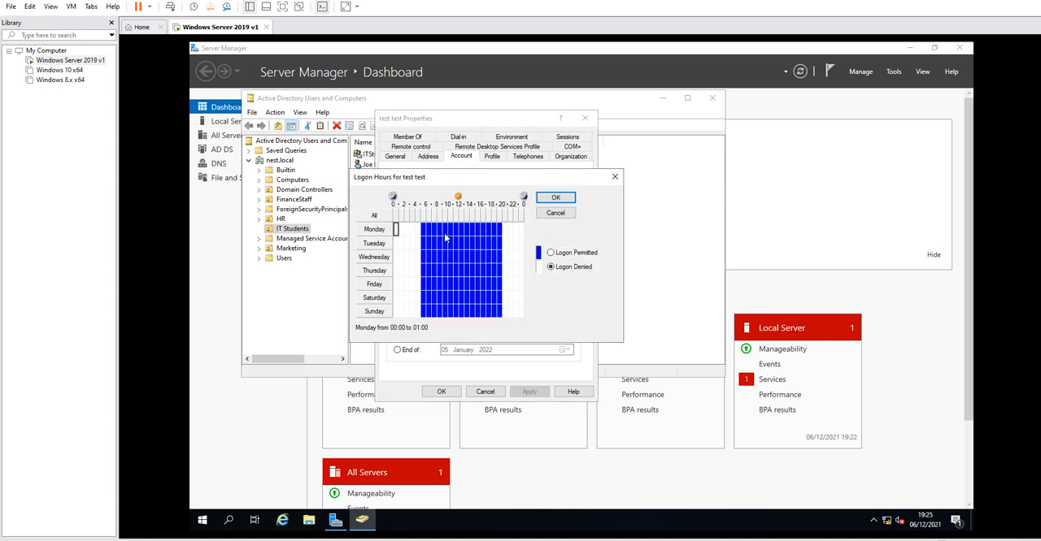
{"action": "left_click", "coordinate": [559, 213]}
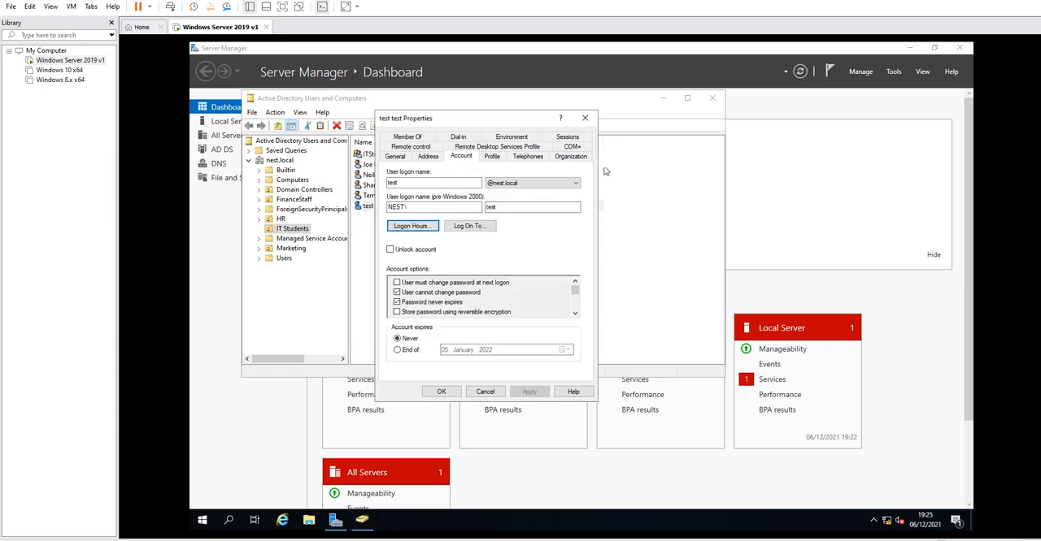
{"action": "left_click", "coordinate": [584, 118]}
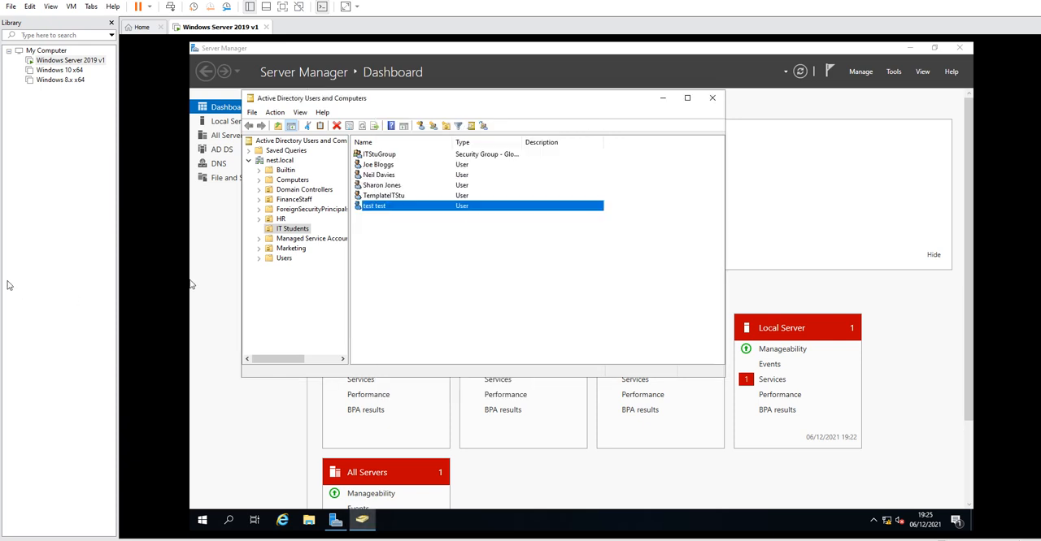